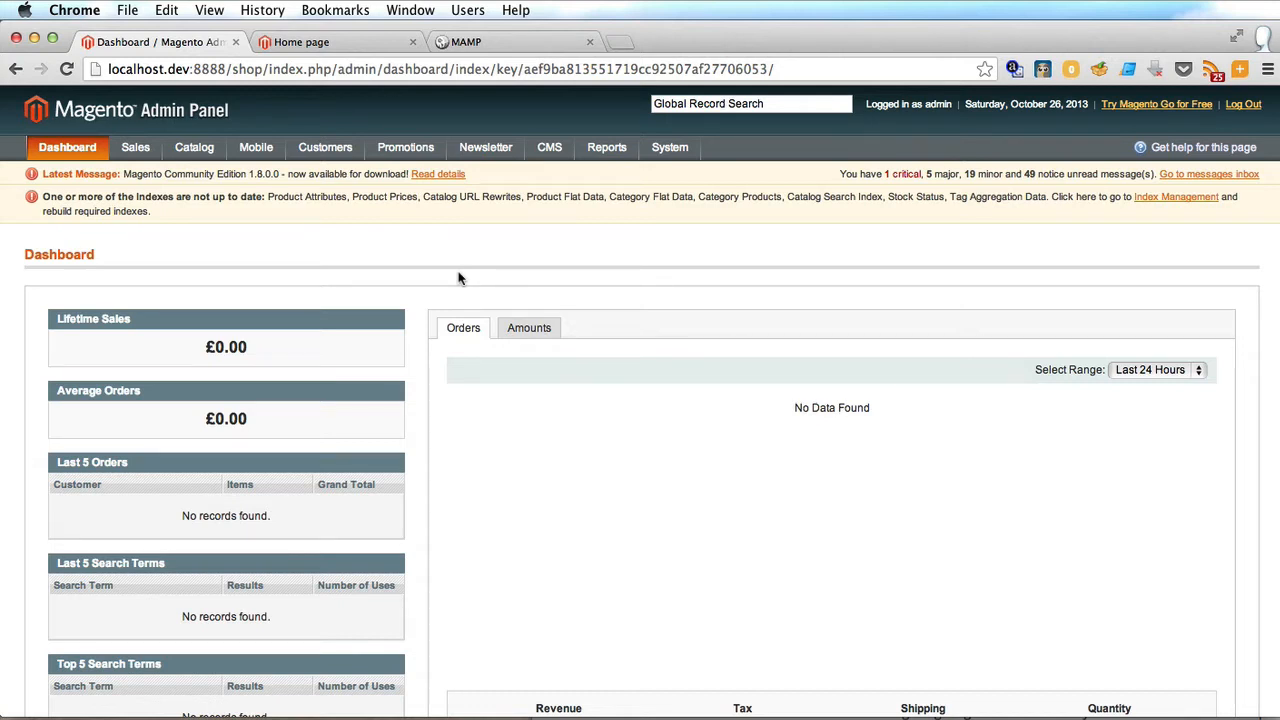
Download wordpress-3.7.zip from wordpress.org in a new Chrome tab.
key("super+t")
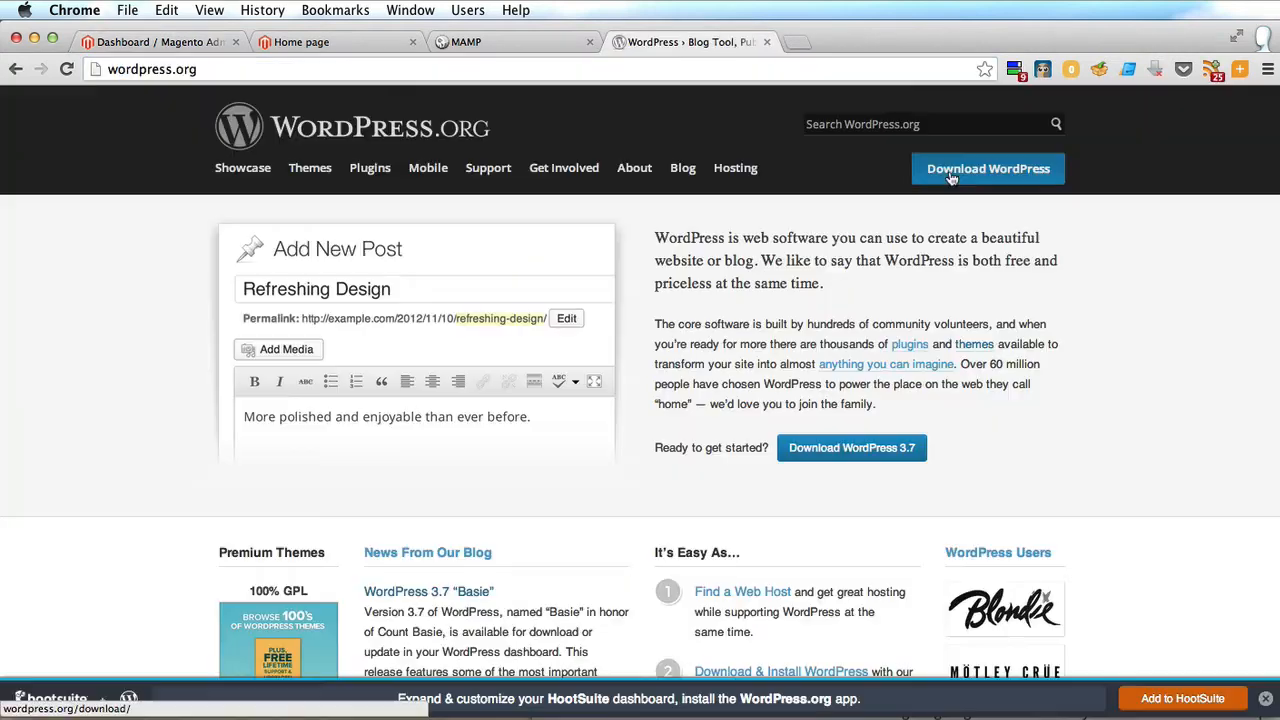
left_click(988, 168)
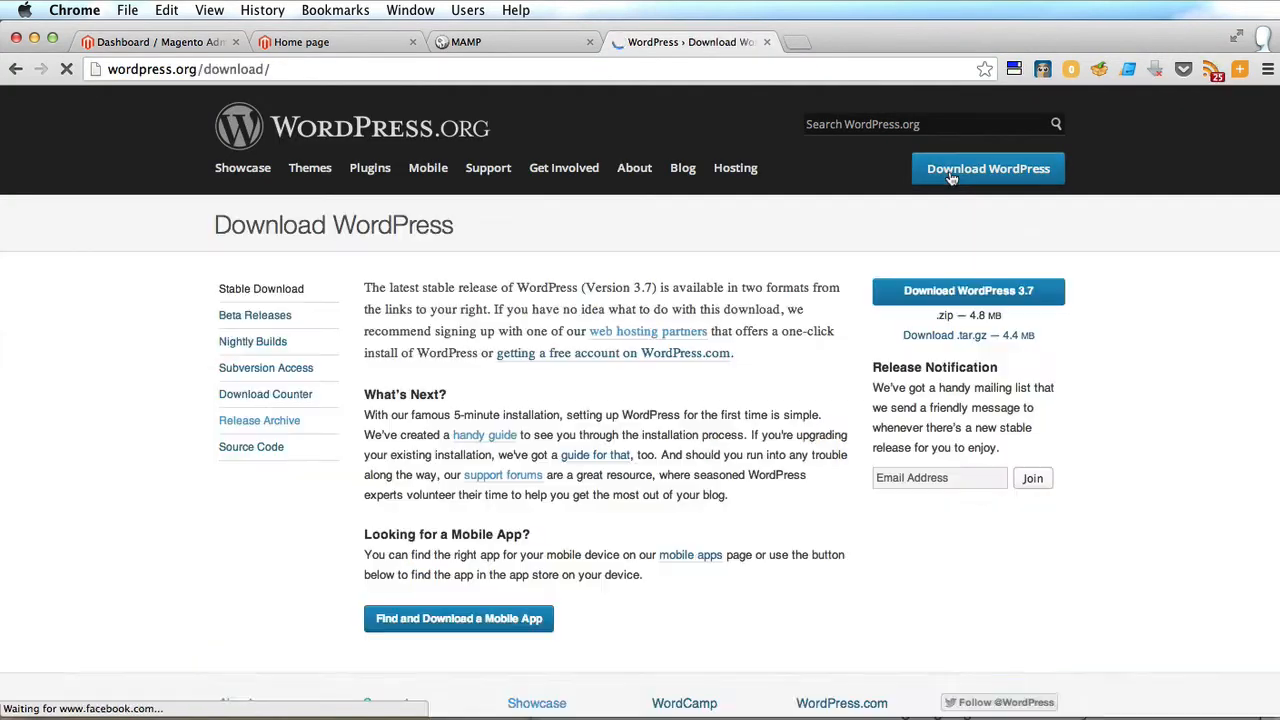
left_click(948, 298)
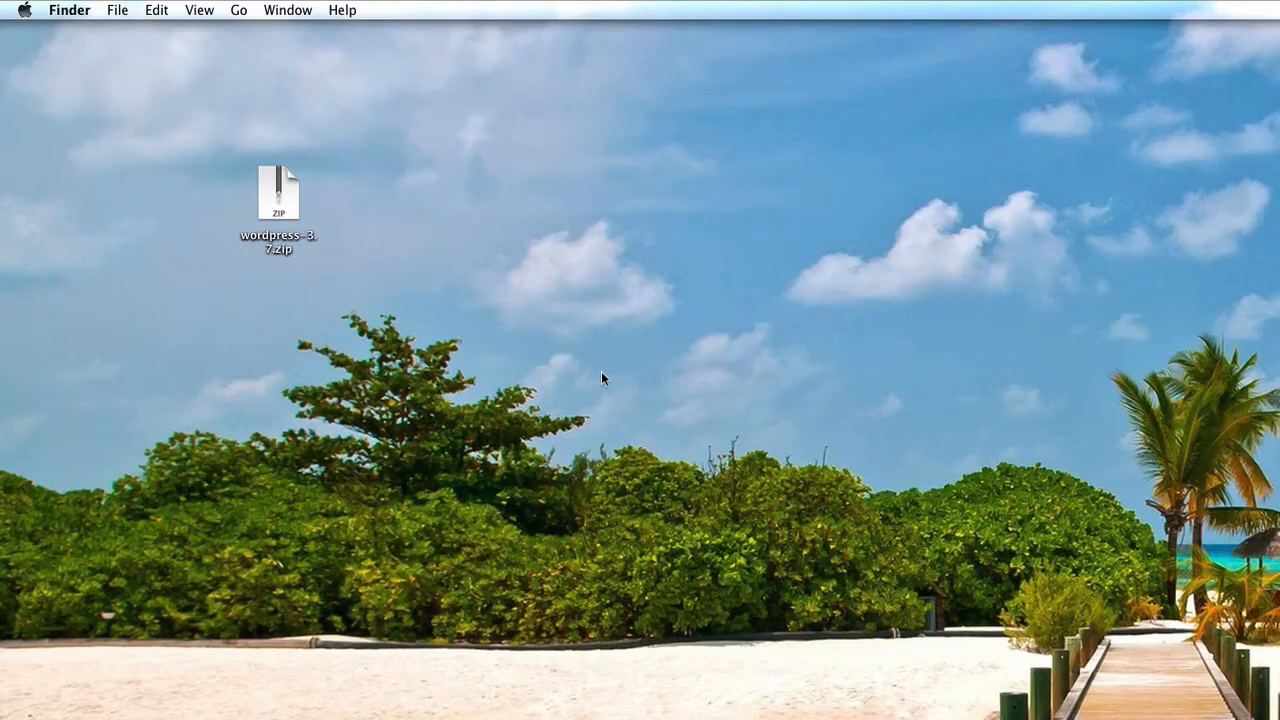
Unzip wordpress-3.7.zip and look through the extracted wordpress folder.
double_click(282, 196)
double_click(296, 214)
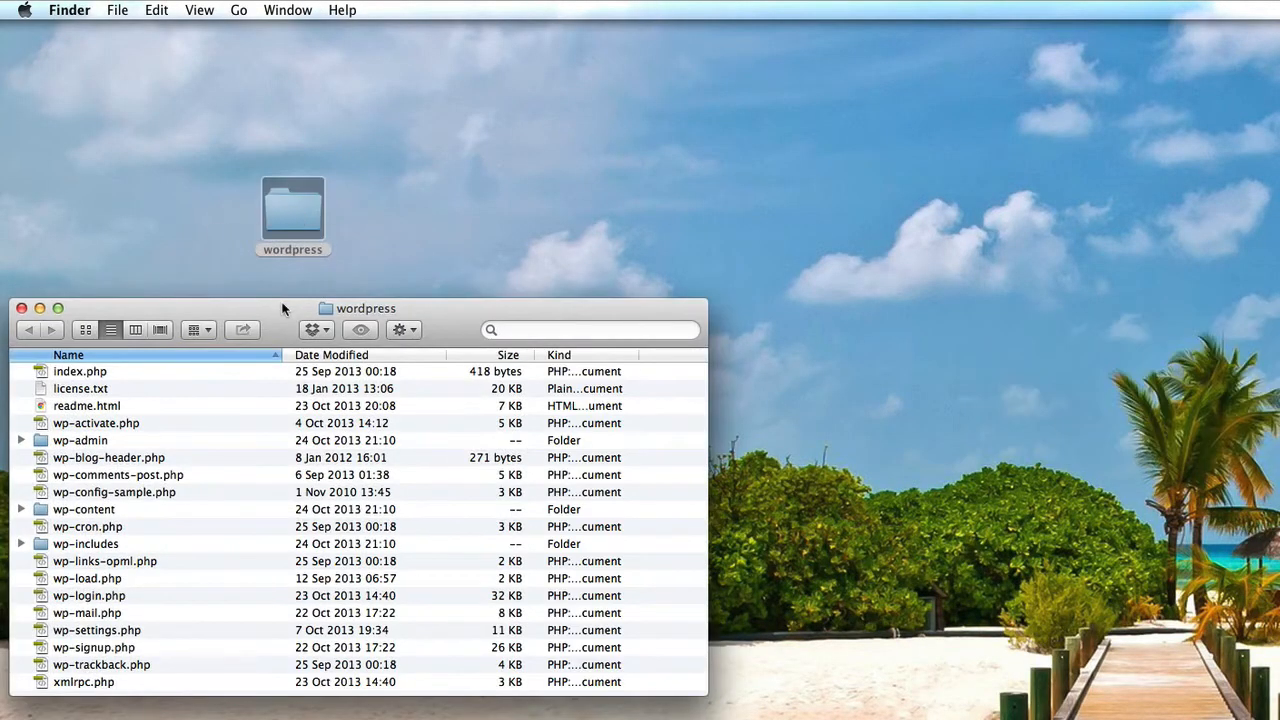
left_click_drag(280, 303, 331, 116)
scroll(329, 400, "down", 2)
scroll(329, 309, "up", 2)
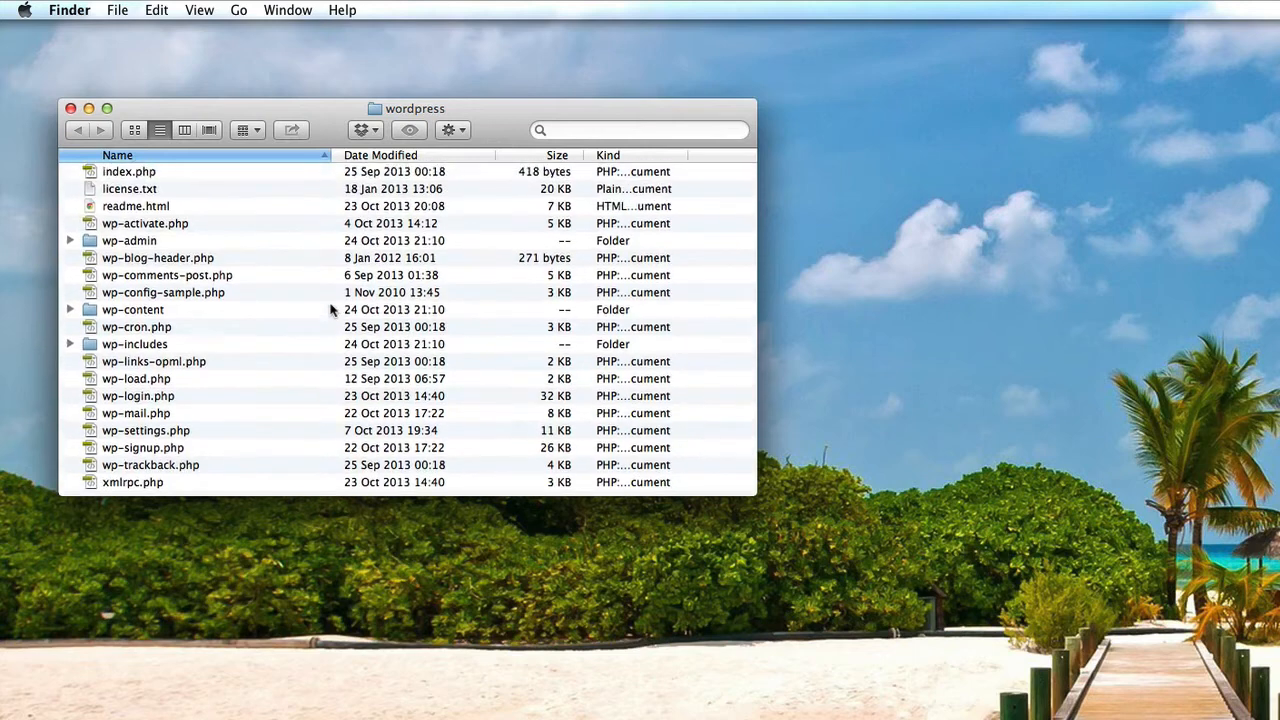
left_click(70, 108)
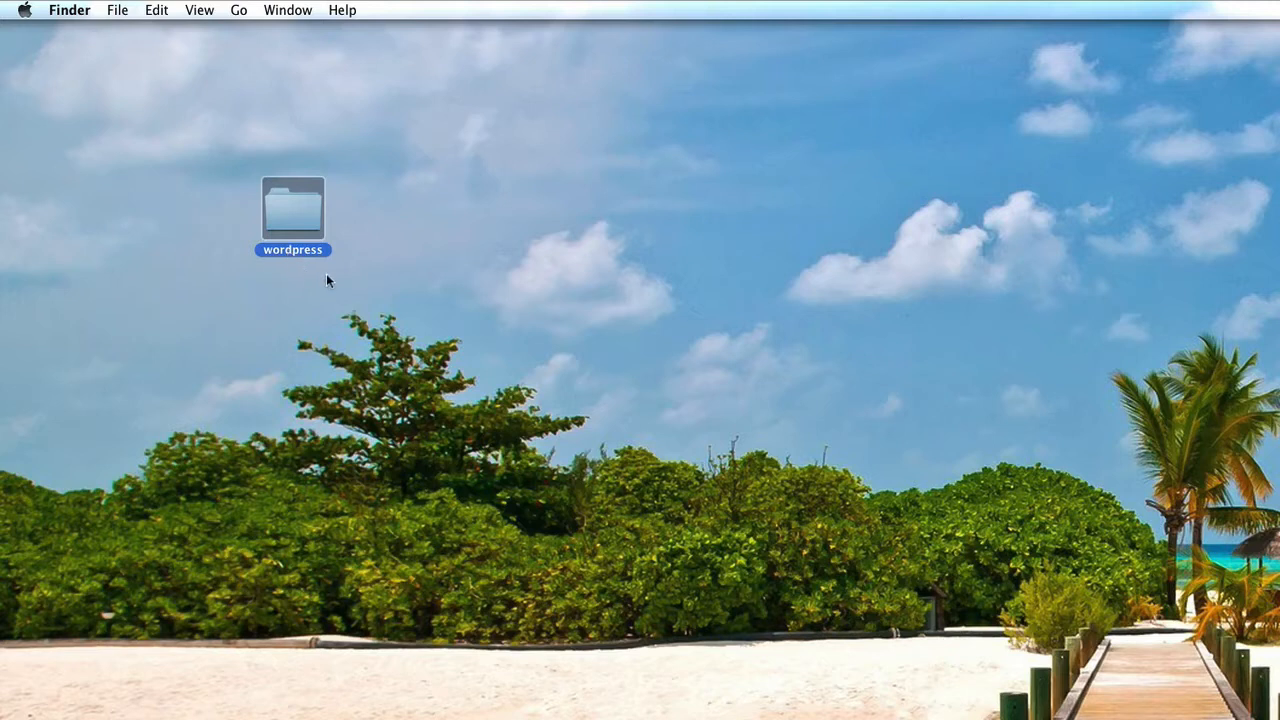
Rename the extracted wordpress folder to wp.
key("Return")
type("blog")
key("Return")
left_click(284, 250)
type("wp")
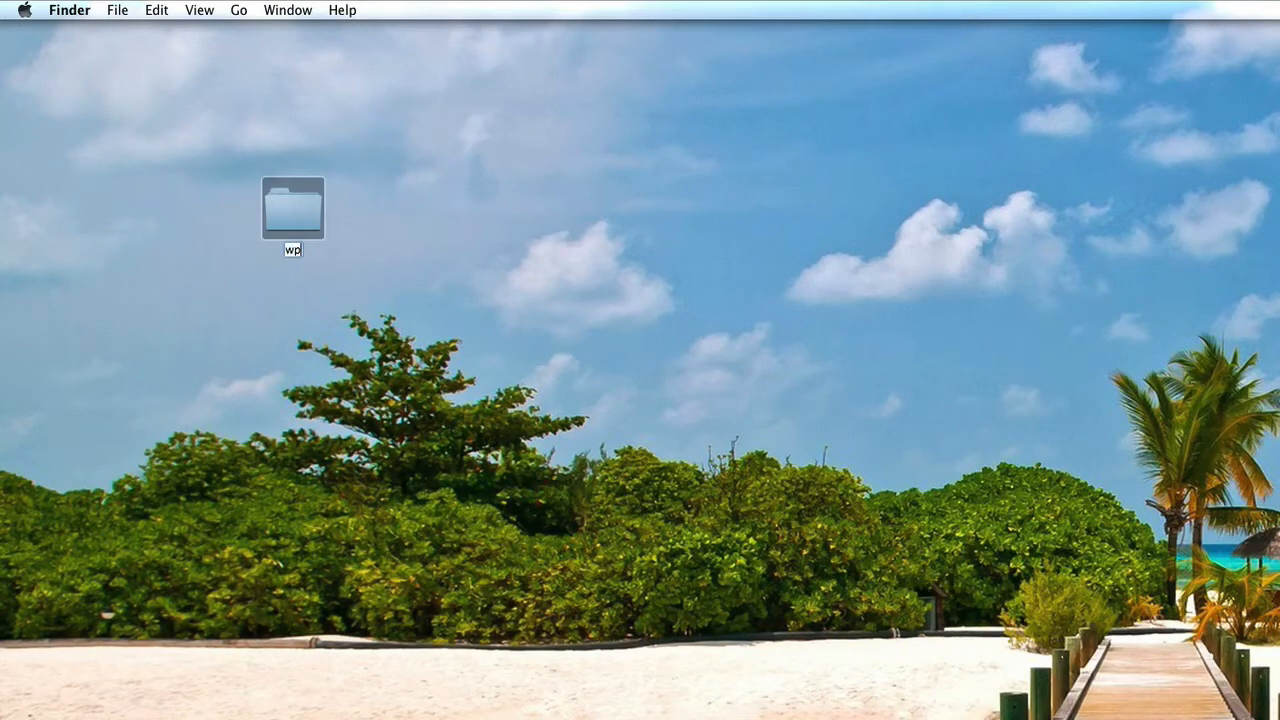
key("Return")
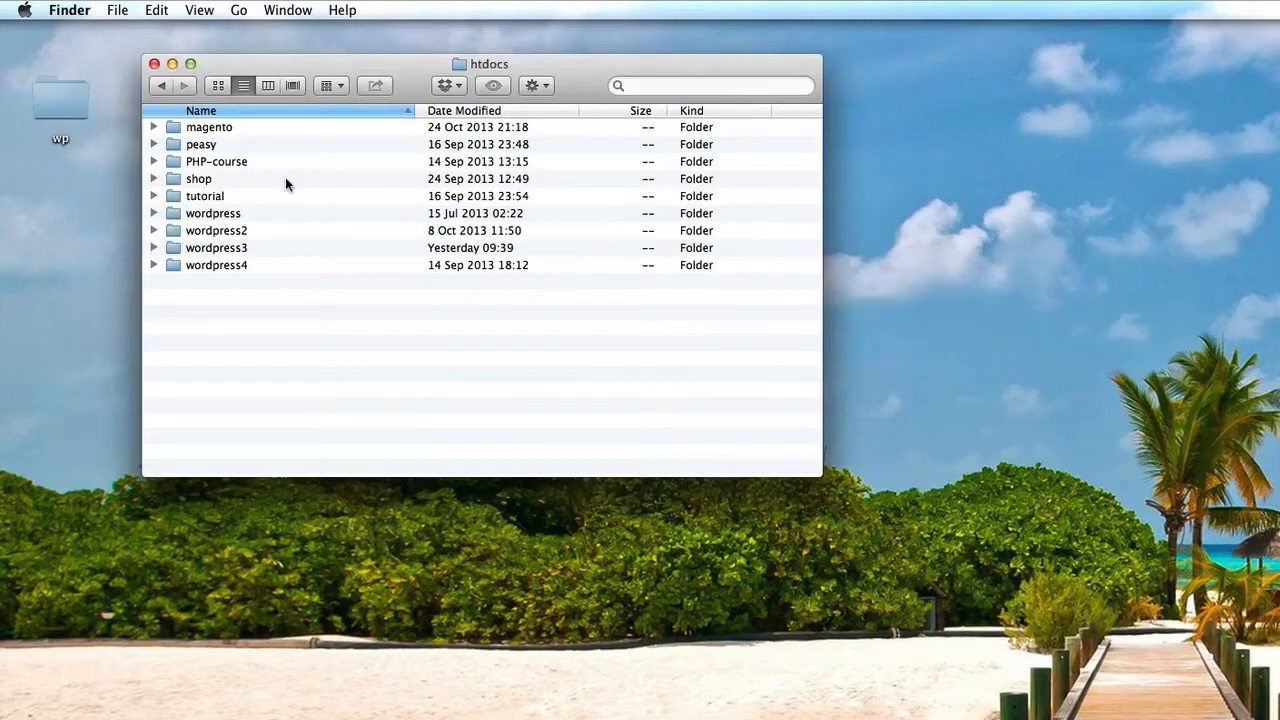
Move the wp folder into the shop folder inside htdocs.
left_click(177, 183)
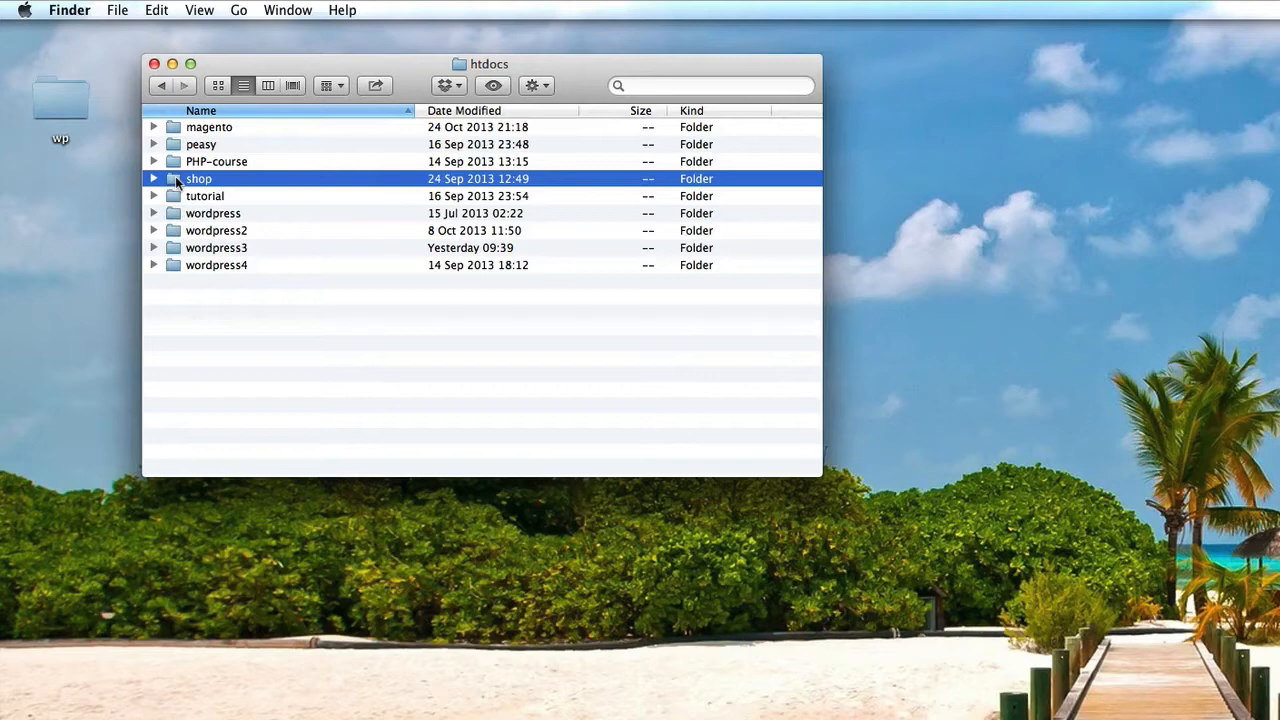
double_click(177, 181)
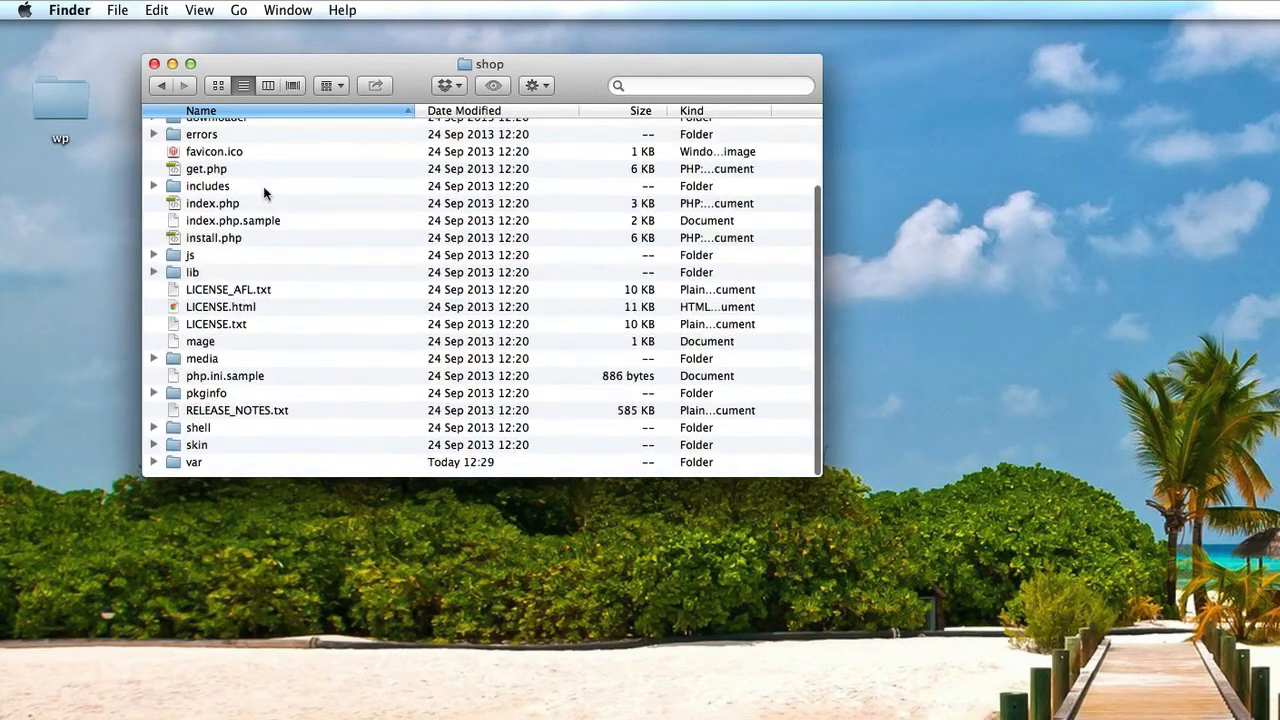
scroll(263, 186, "up", 3)
left_click_drag(53, 103, 244, 414)
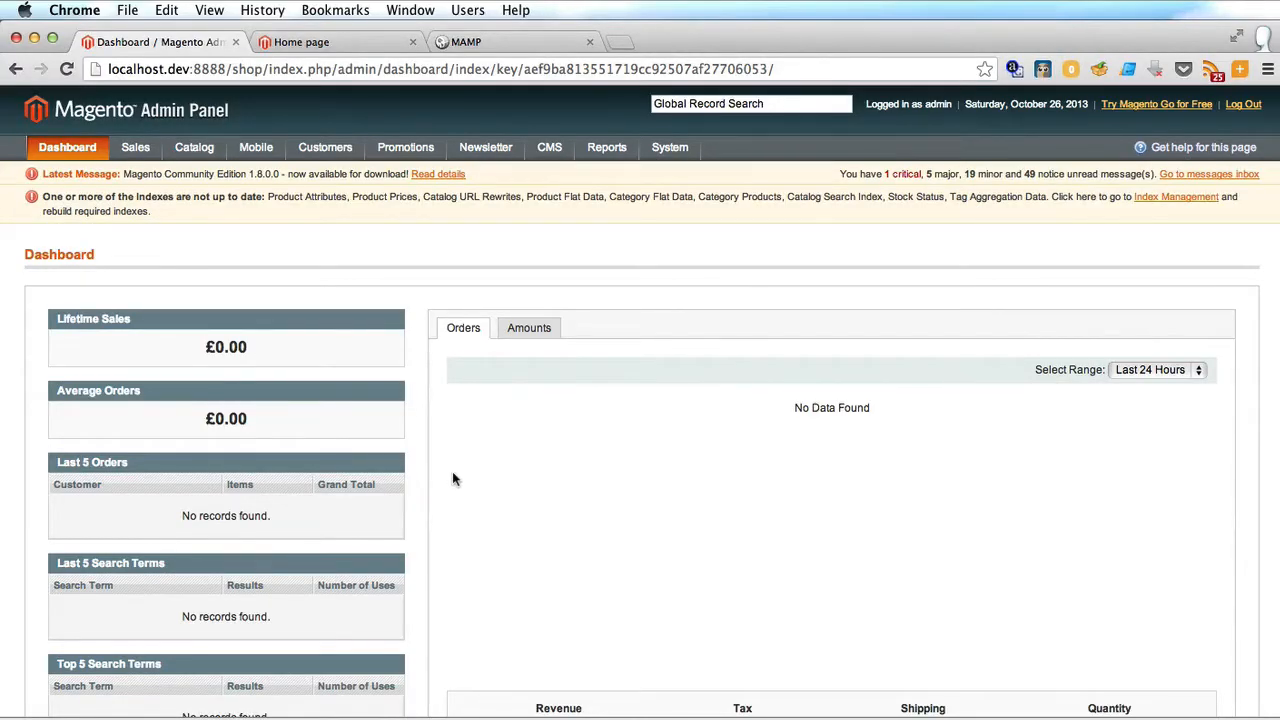
Load localhost.dev:8888/shop/wp/ in a new tab, replacing index.php/ in the storefront URL with wp.
left_click(375, 43)
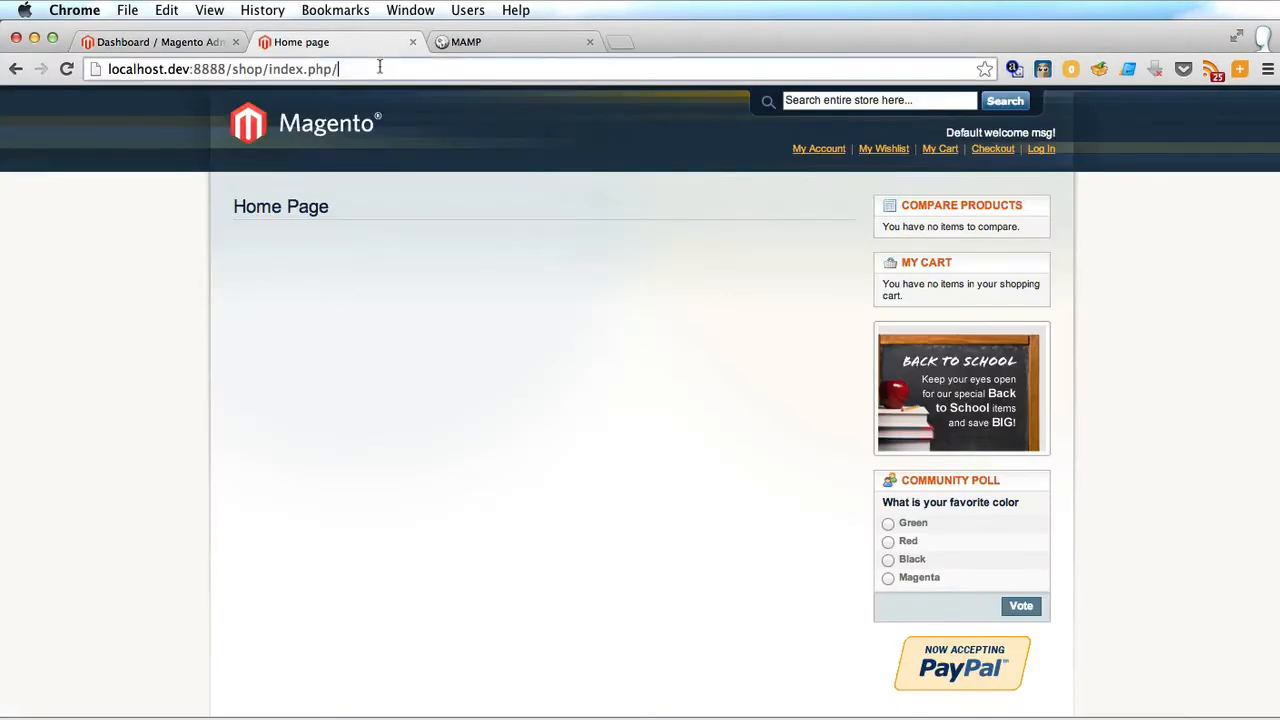
left_click(379, 67)
key("super+c")
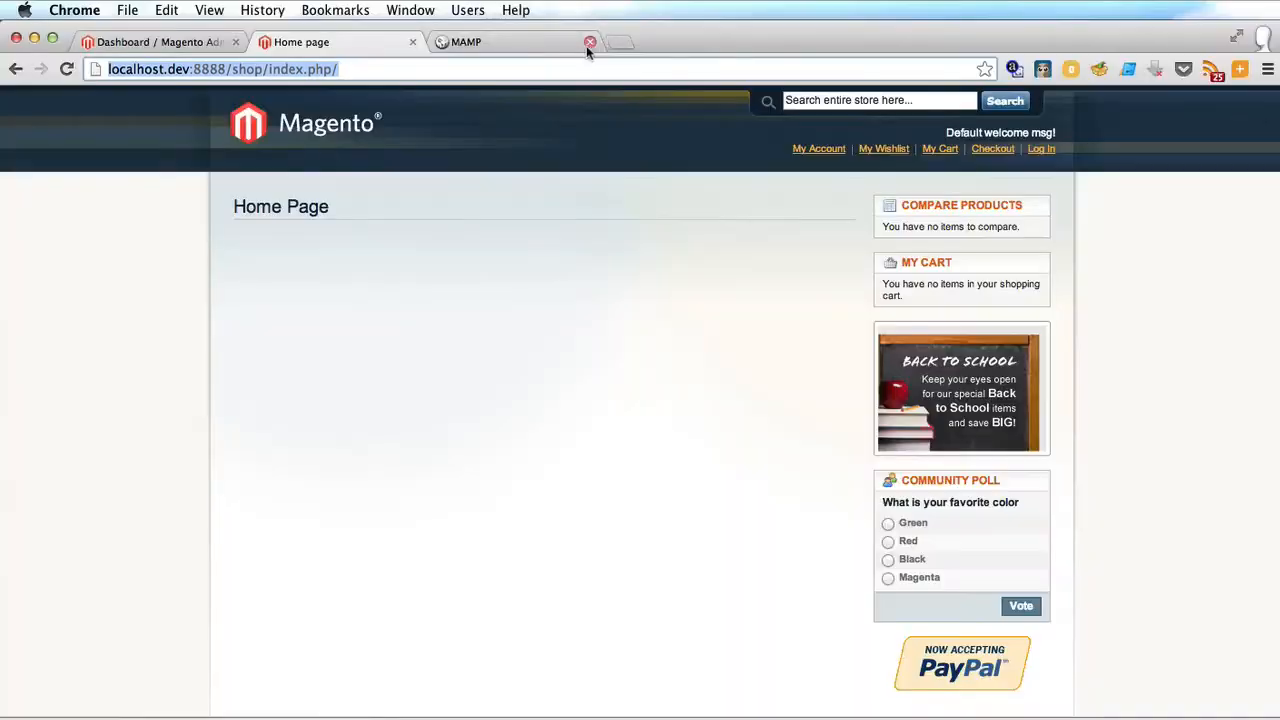
left_click(612, 42)
key("super+v")
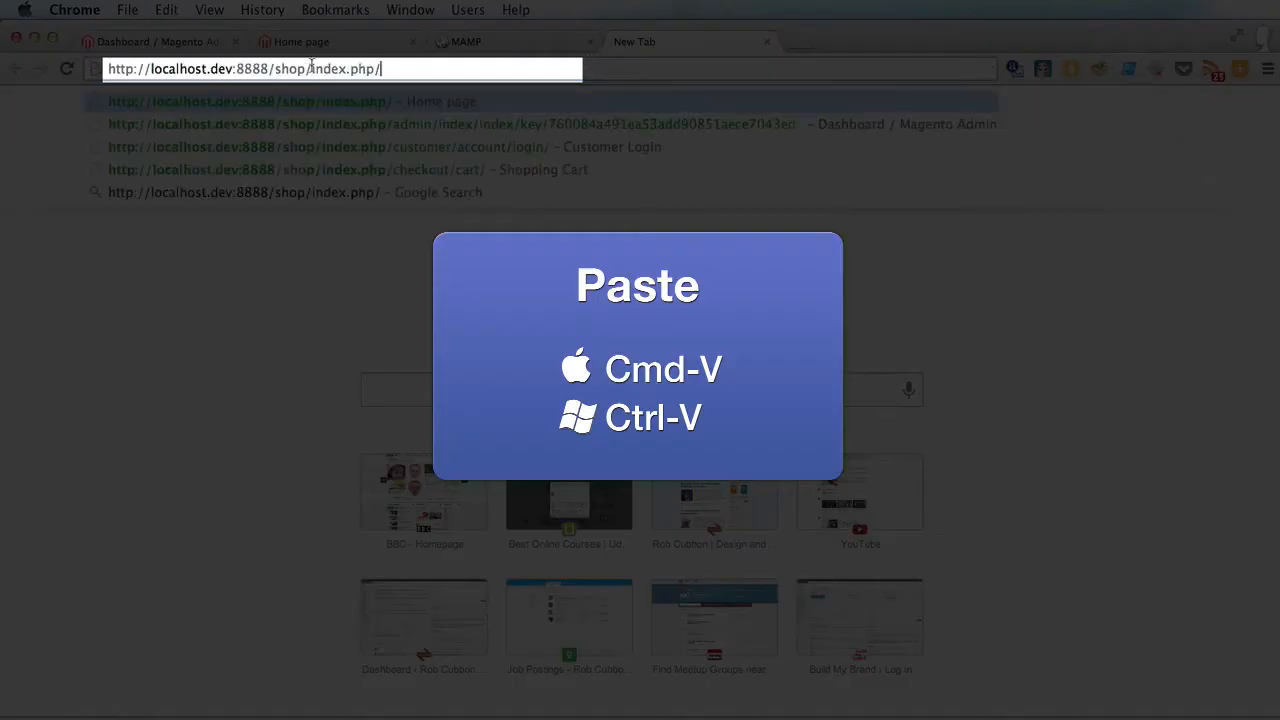
left_click_drag(311, 68, 382, 68)
type("w")
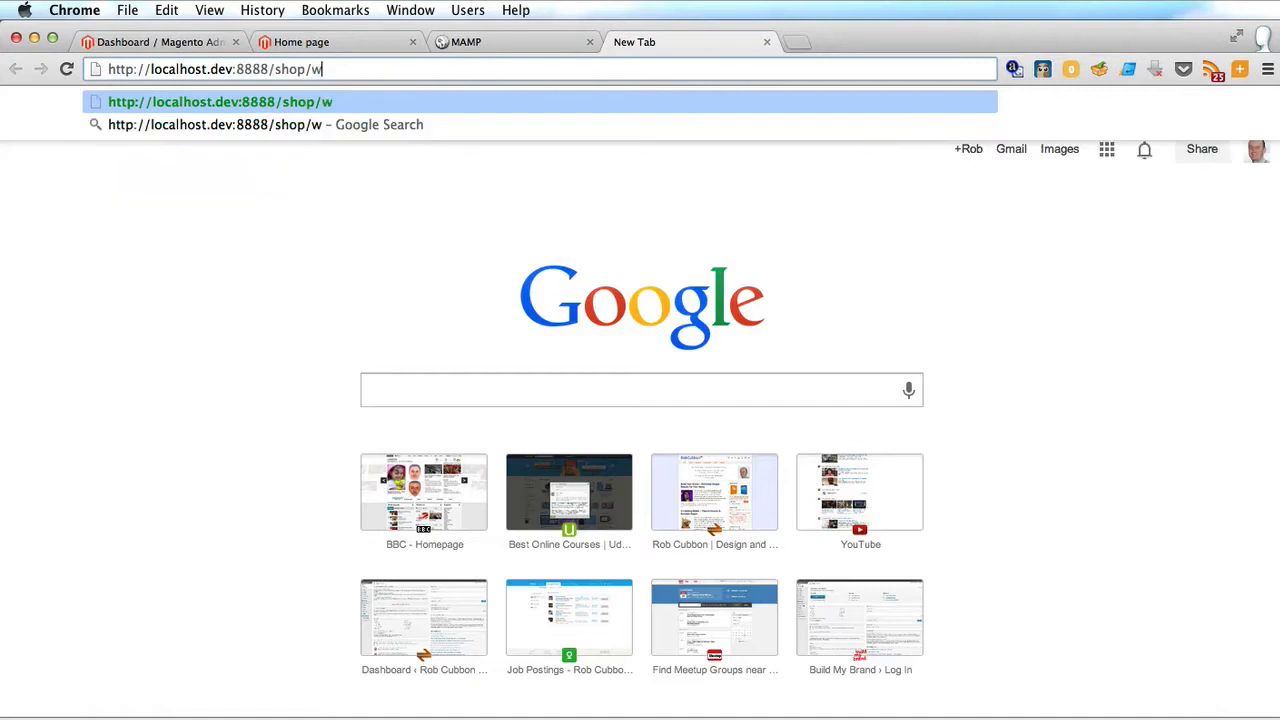
type("p")
key("Return")
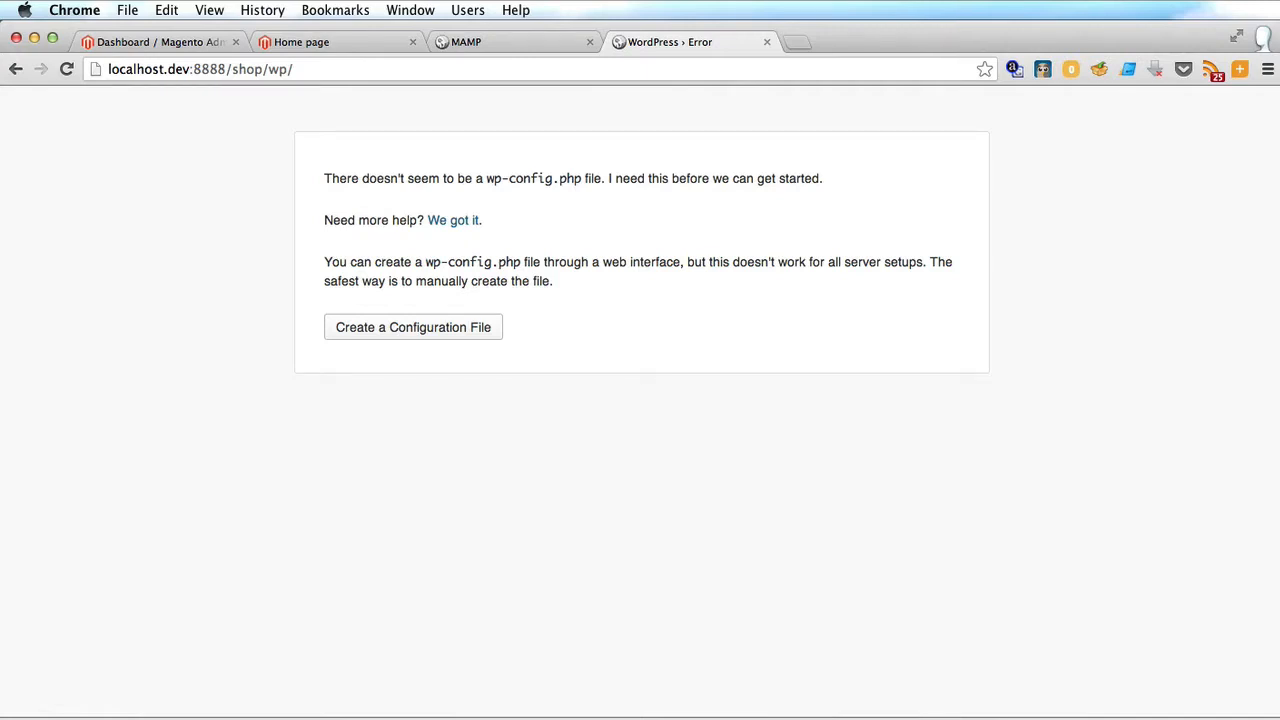
Create wp-config with database shop, MySQL user root and its password, then run the install.
left_click(349, 327)
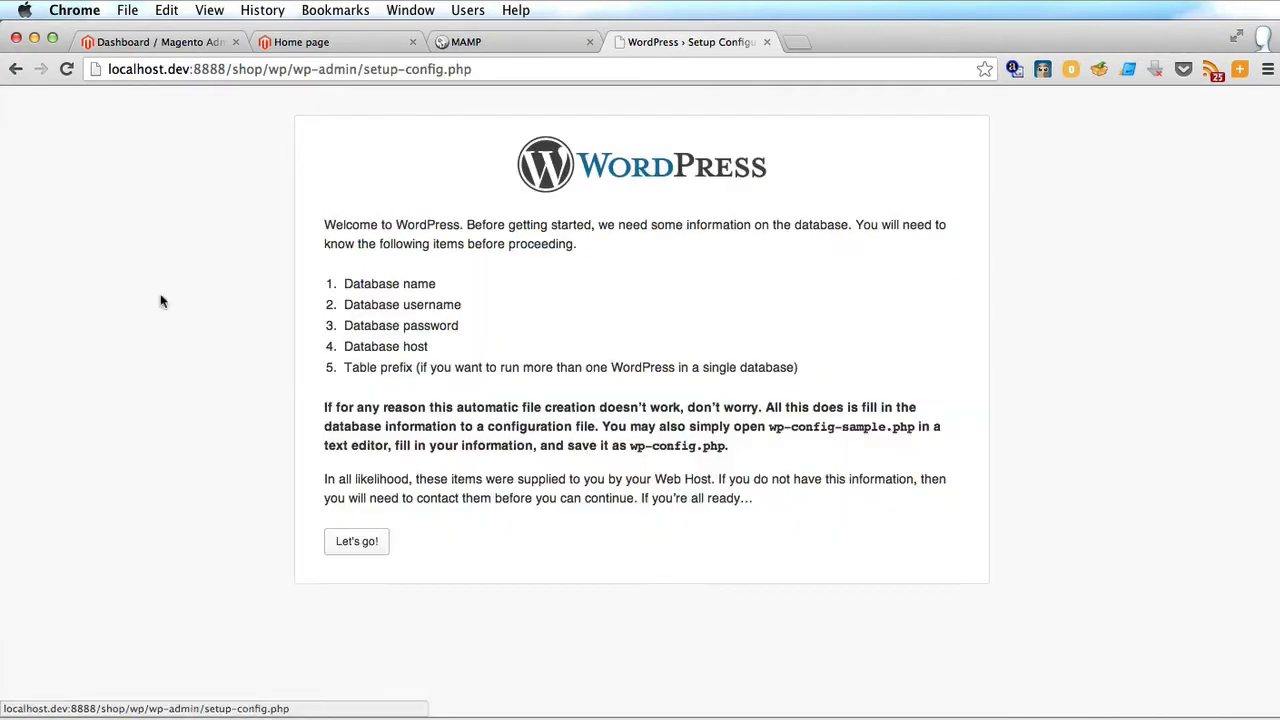
left_click(358, 543)
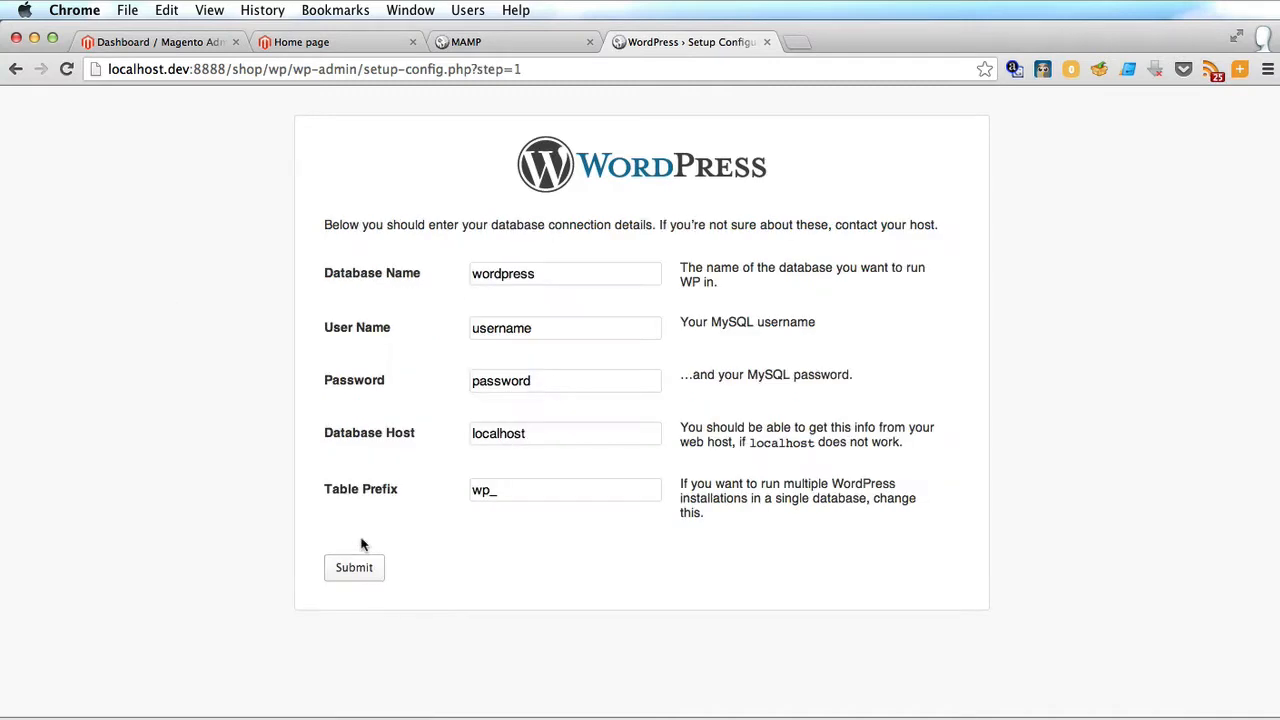
left_click(506, 273)
double_click(506, 273)
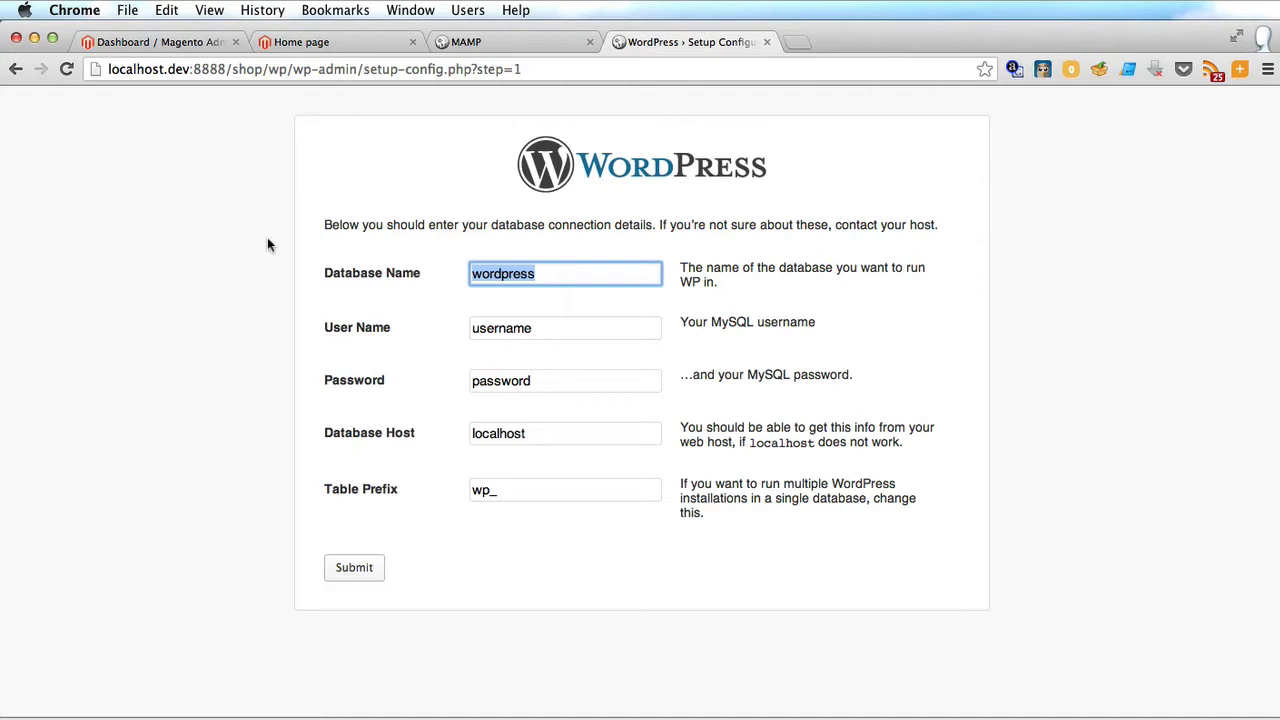
type("shop")
key("Tab")
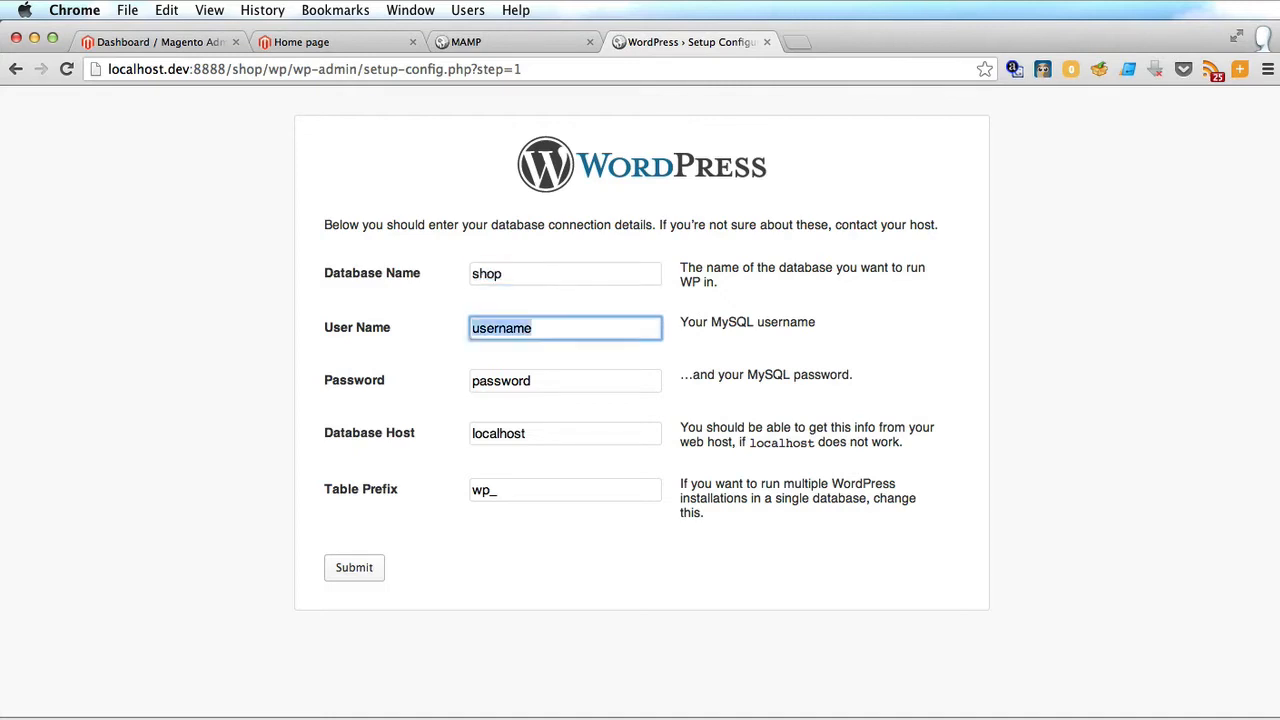
type("root")
key("Tab")
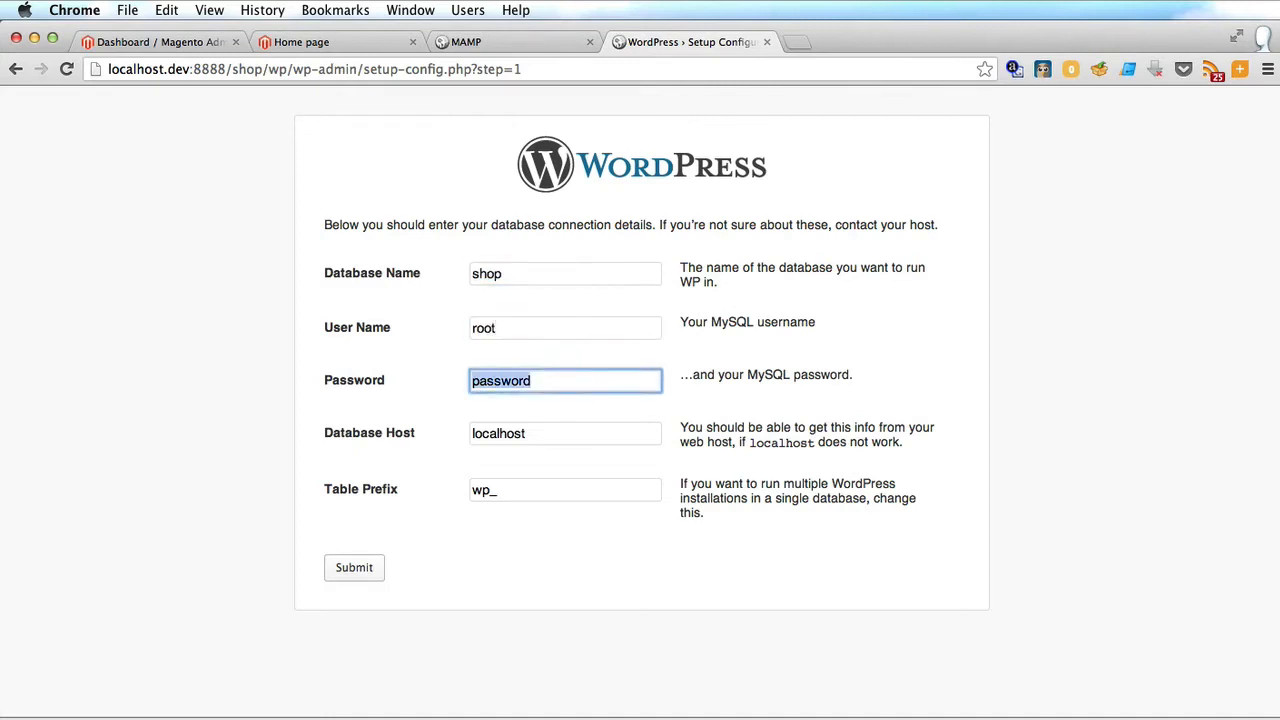
type("root")
left_click(247, 393)
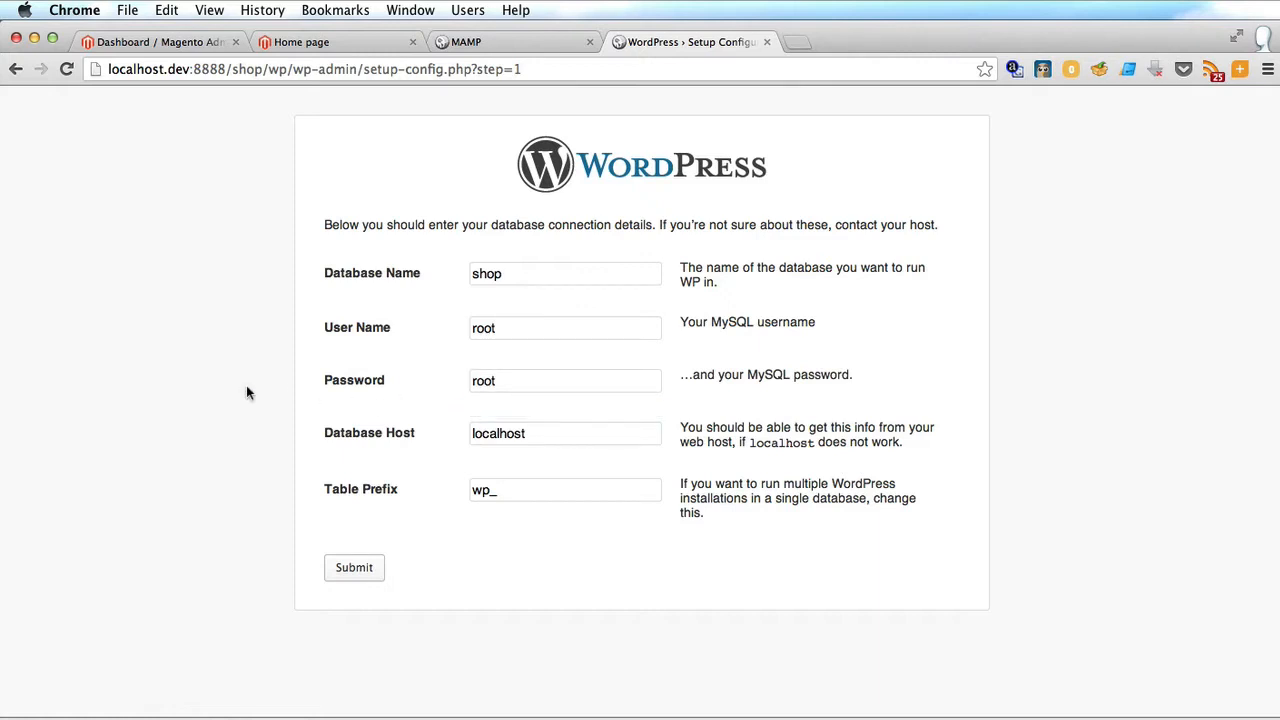
left_click(351, 578)
left_click(358, 288)
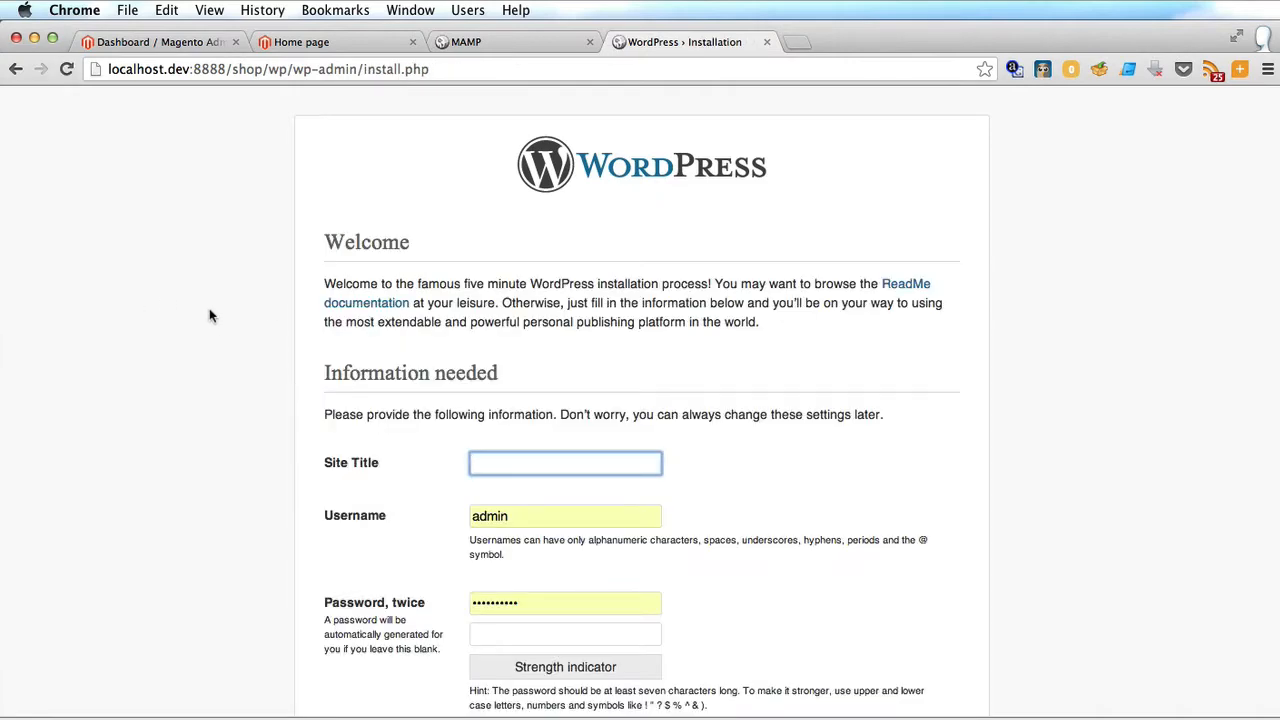
Install WordPress with site title 'Magento shop blog', username admin and a chosen password.
type("Magento shop blog")
scroll(271, 366, "down", 5)
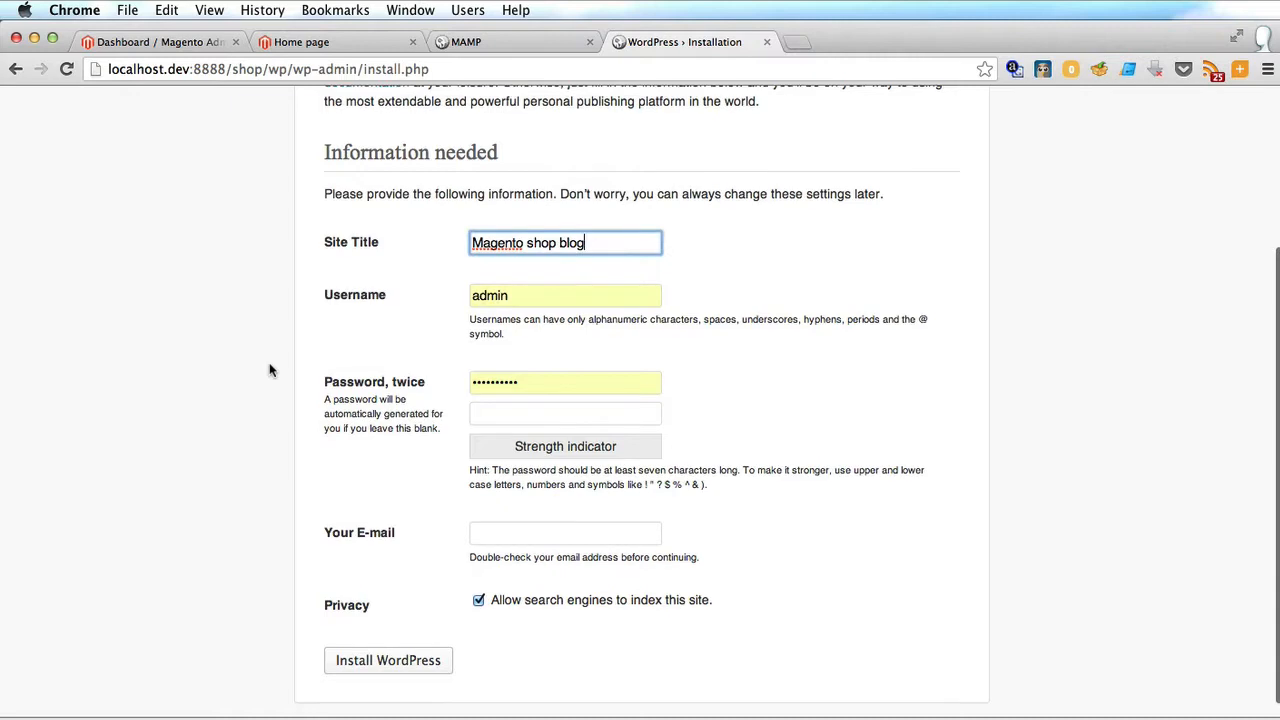
left_click(533, 299)
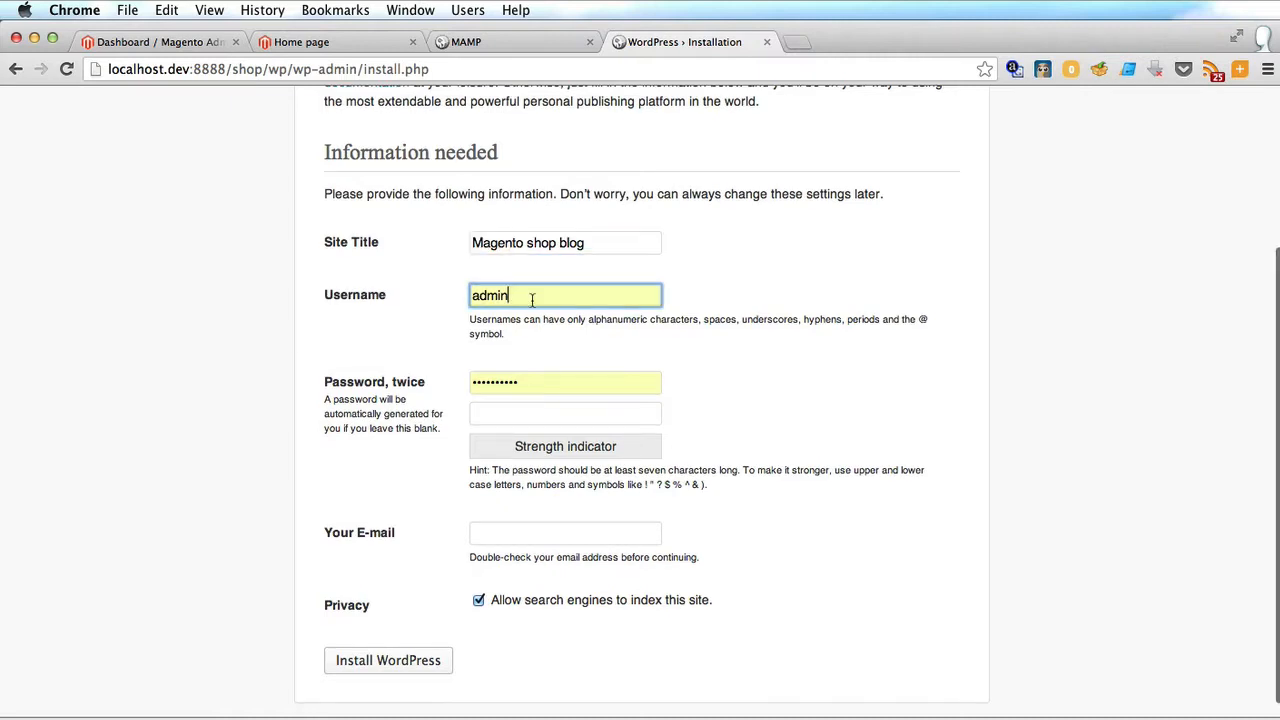
double_click(484, 386)
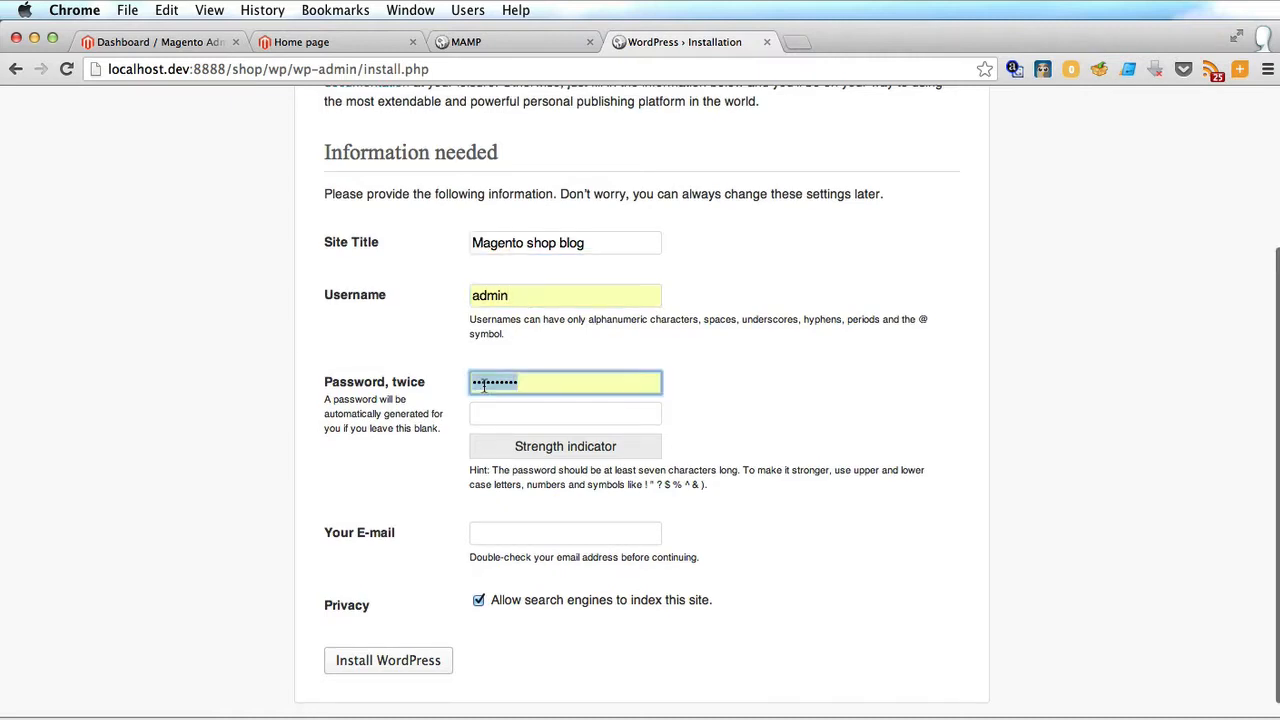
type("admin")
key("Tab")
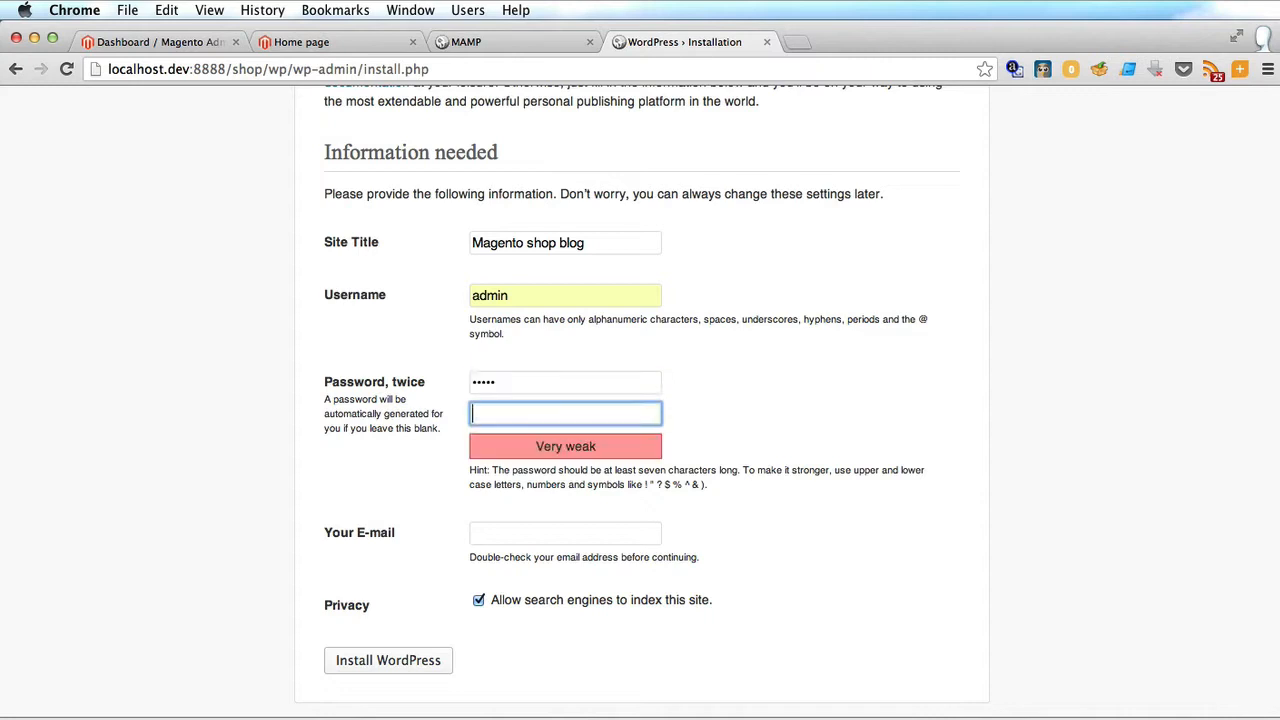
type("admin")
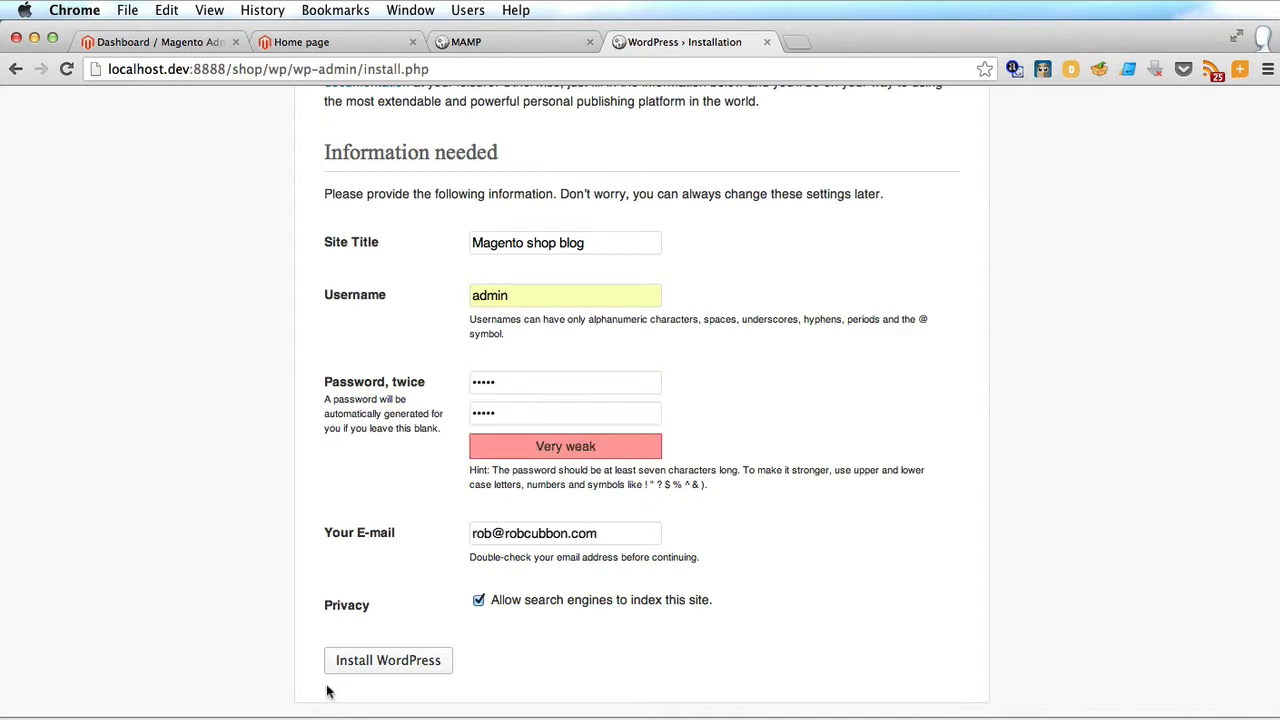
left_click(364, 668)
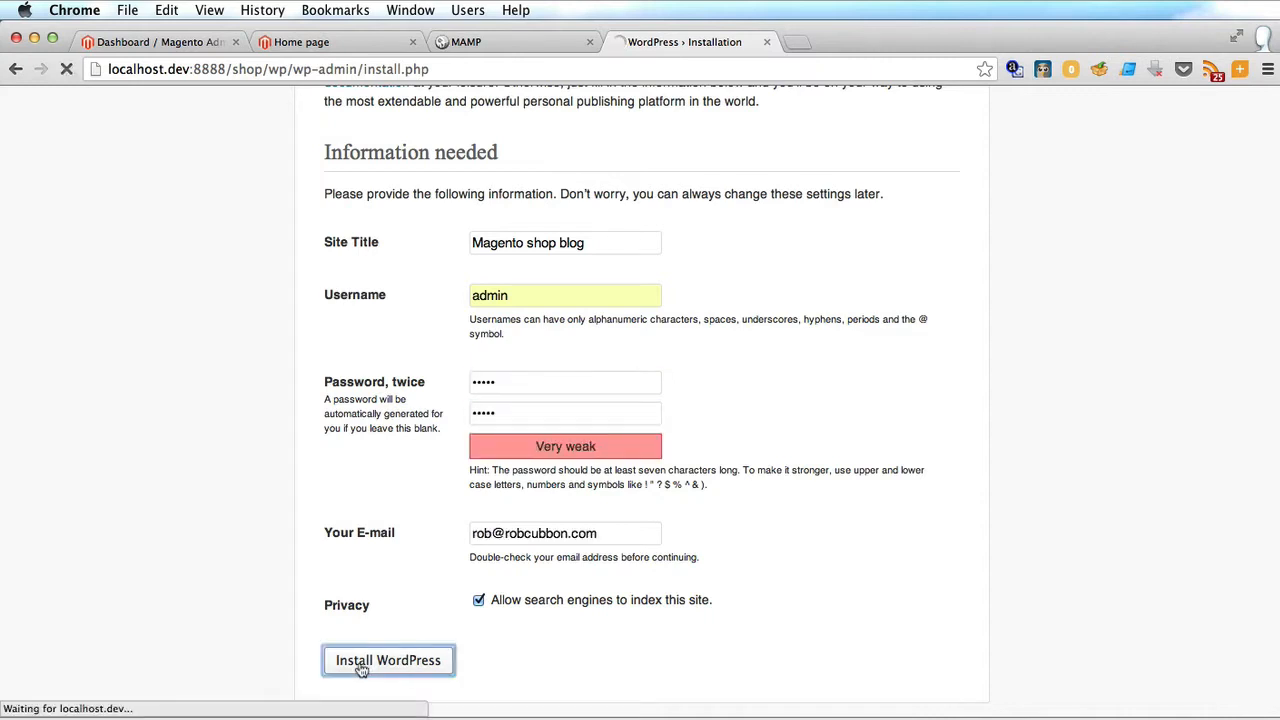
Log in as admin, view the blog's front page in a new tab, then return to phpMyAdmin.
left_click(354, 441)
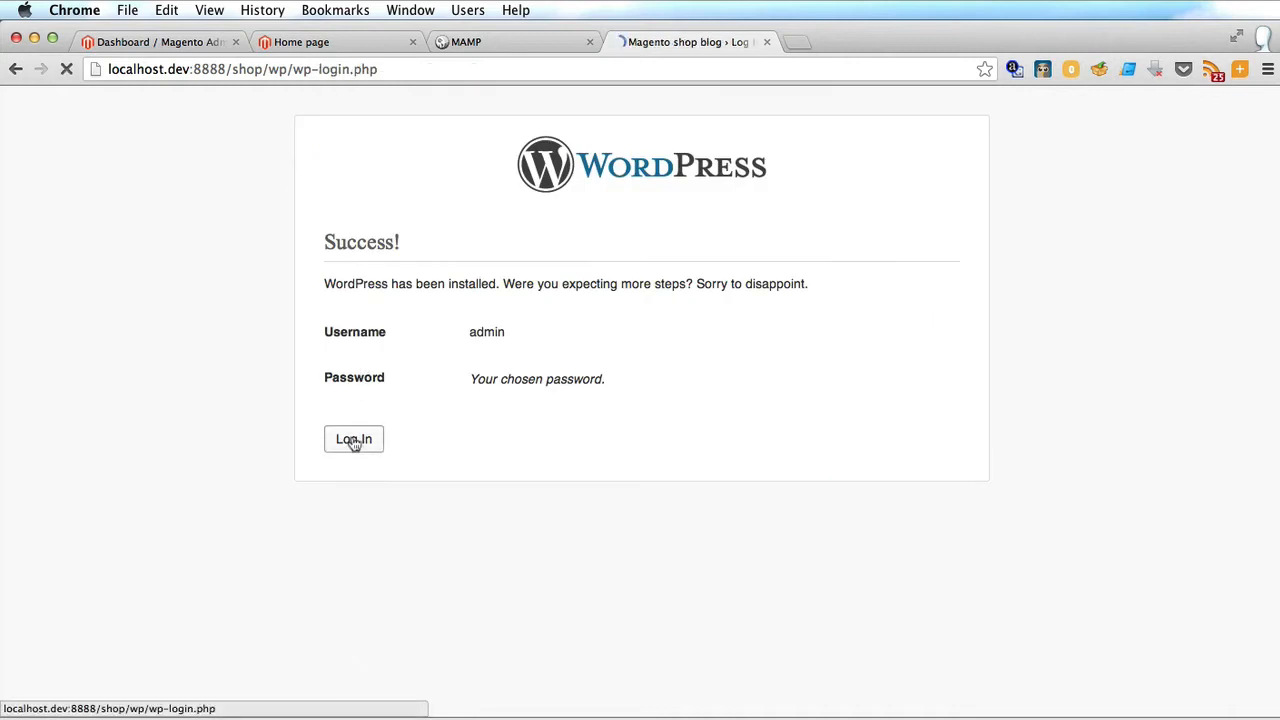
left_click(739, 438)
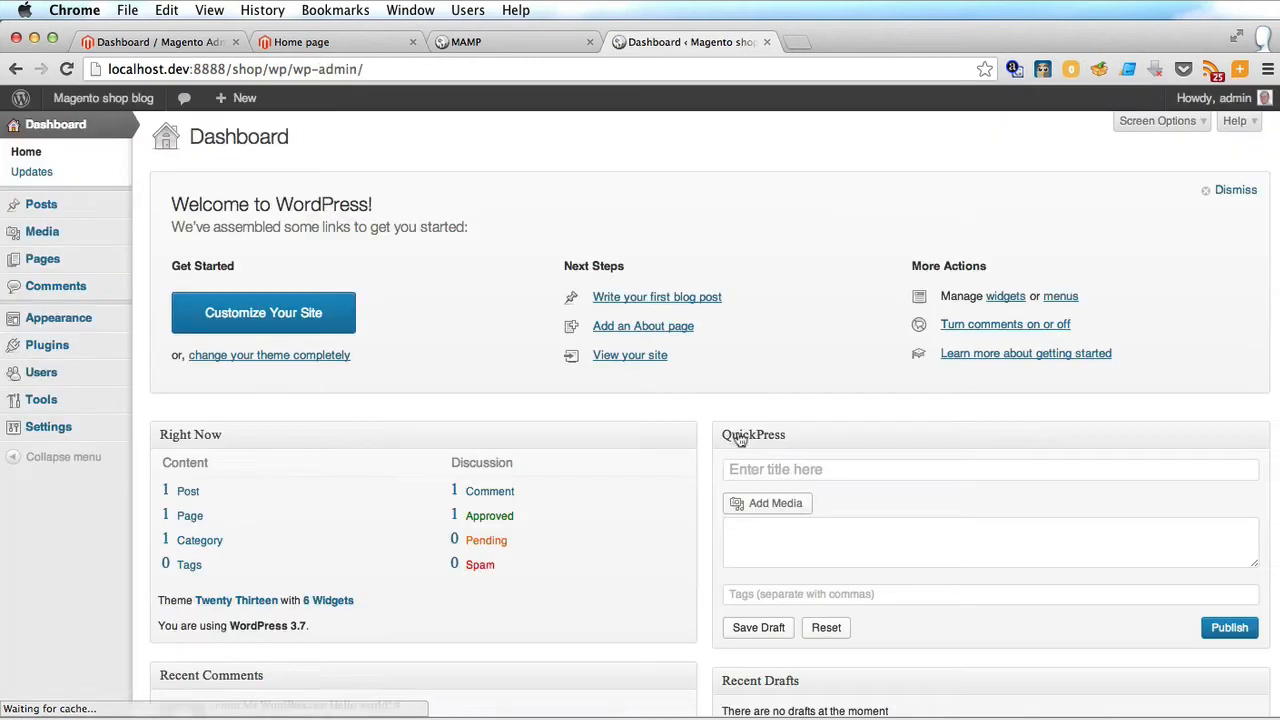
mouse_move(103, 98)
right_click(98, 124)
left_click(150, 137)
left_click(815, 43)
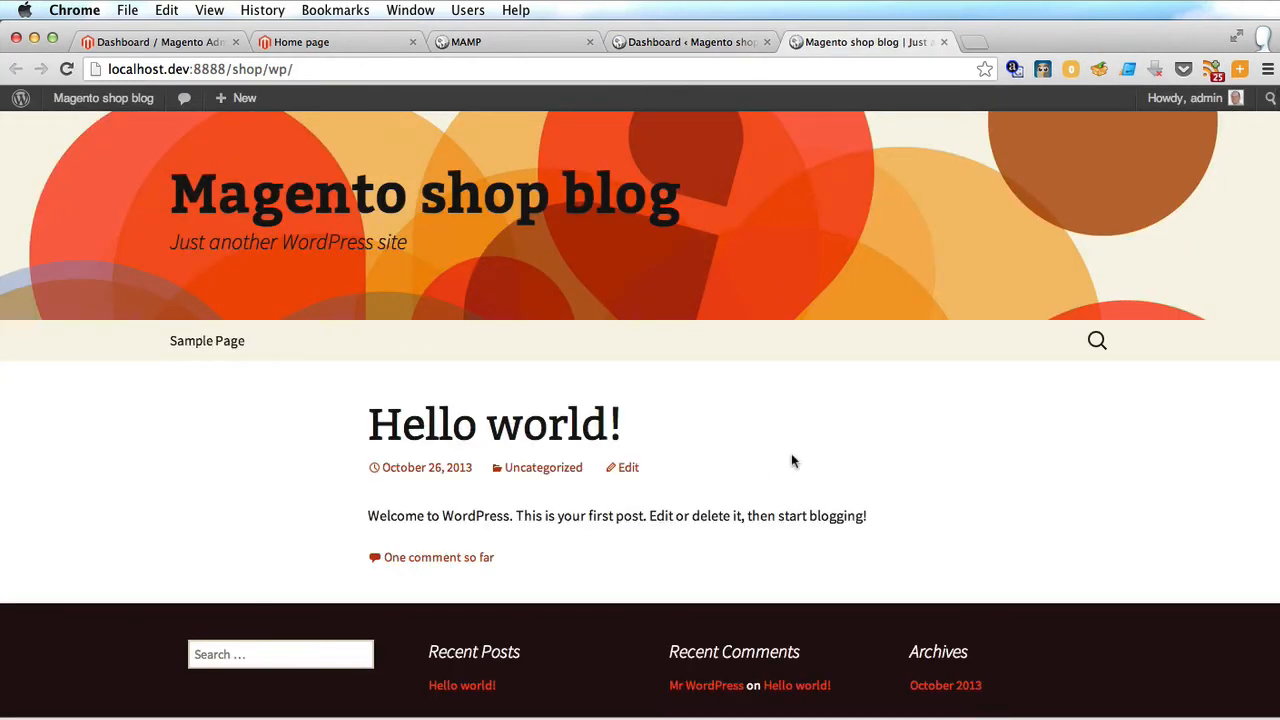
left_click(467, 42)
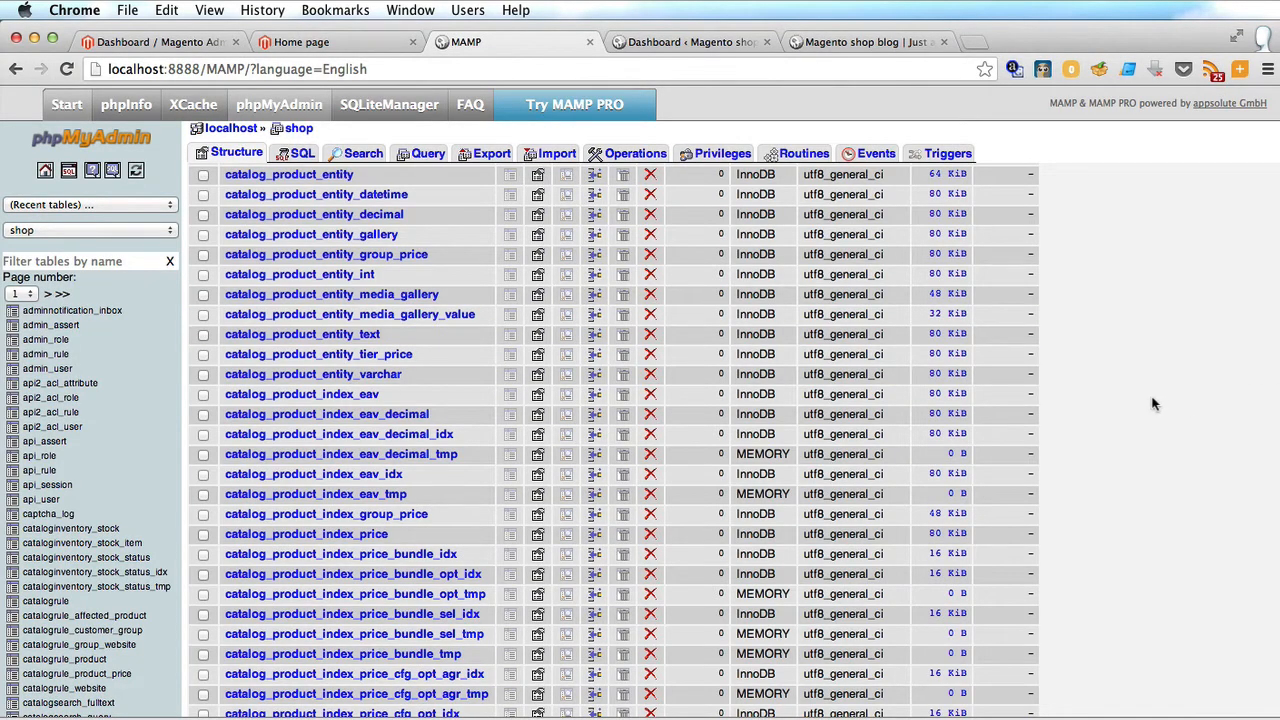
Scroll the shop database table list and load its second page of tables.
scroll(437, 383, "down", 20)
scroll(437, 383, "down", 20)
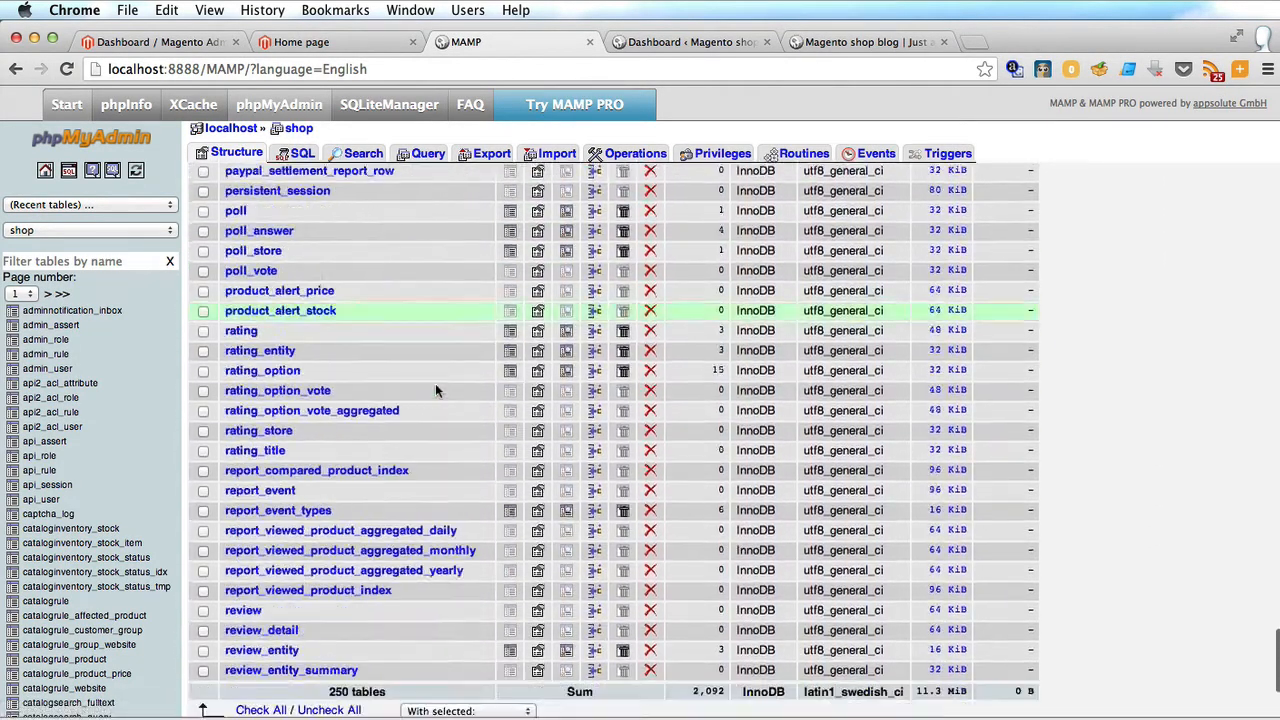
left_click(325, 538)
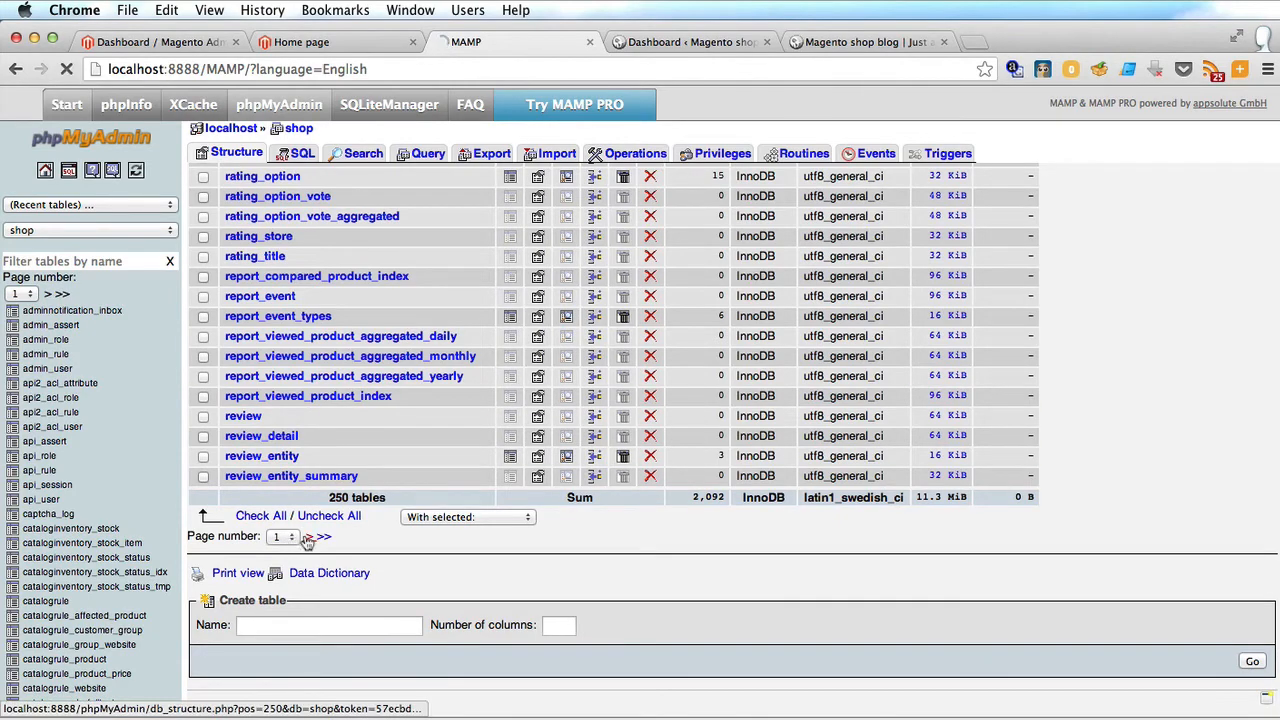
scroll(307, 541, "down", 20)
scroll(307, 541, "up", 5)
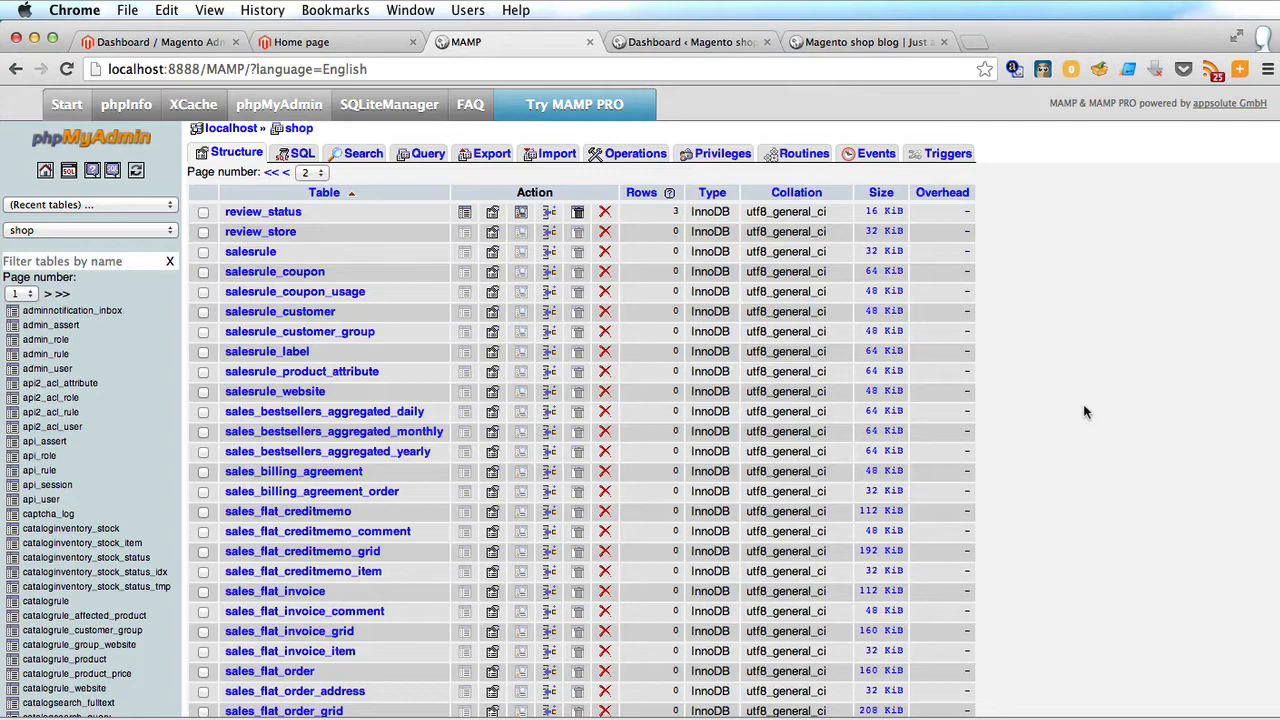
key("super+t")
Open FishPig's Magento WordPress Integration listing on Magento Connect via fishpig.co.uk.
type("fishpig.co.uk")
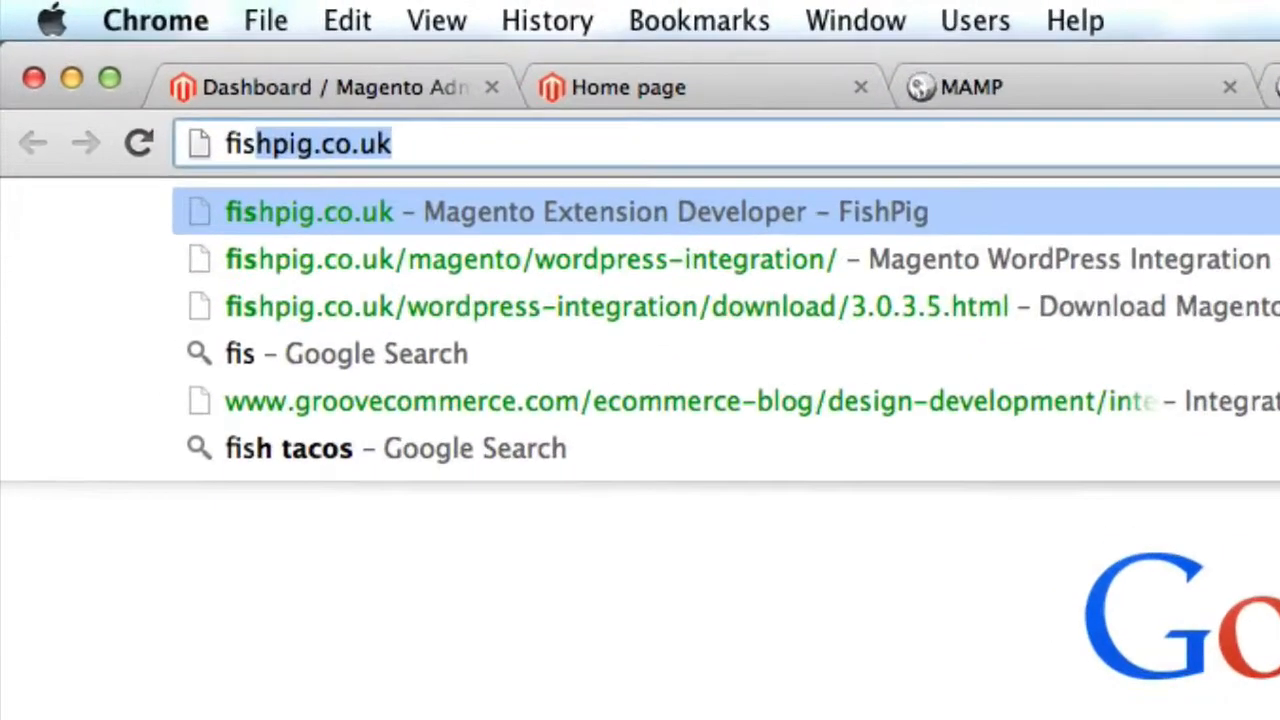
key("Return")
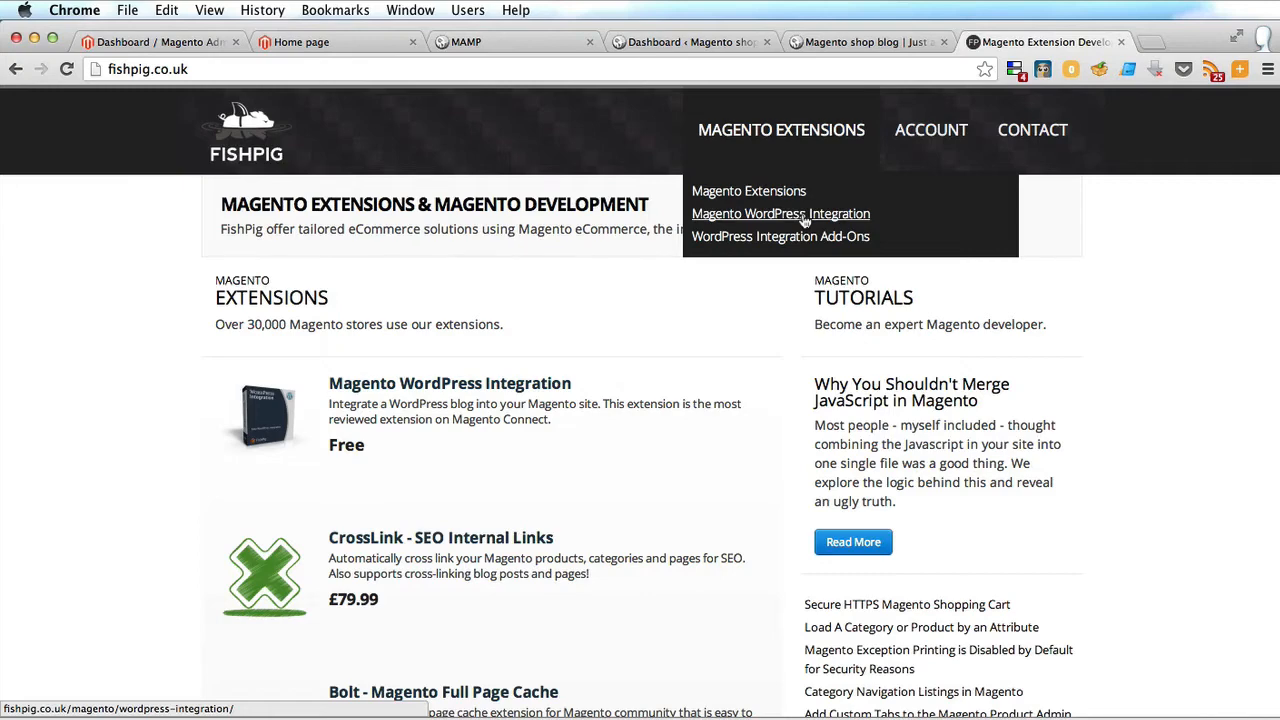
left_click(805, 214)
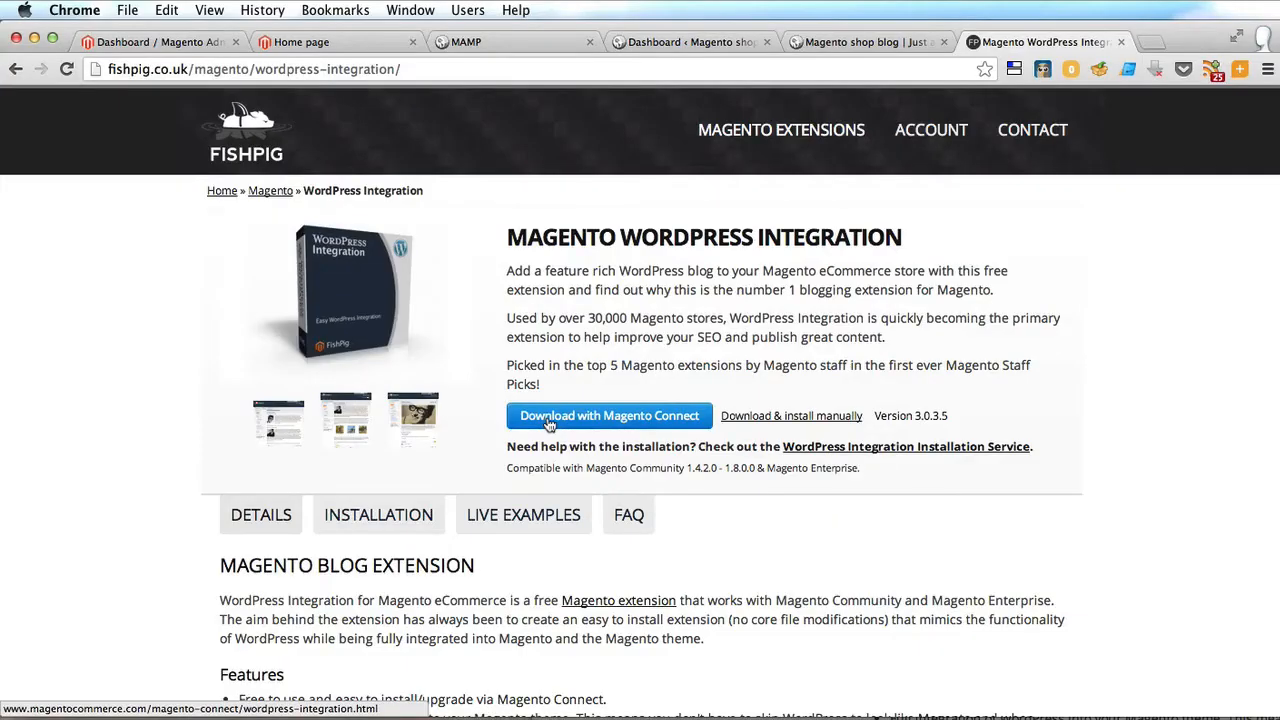
left_click(548, 416)
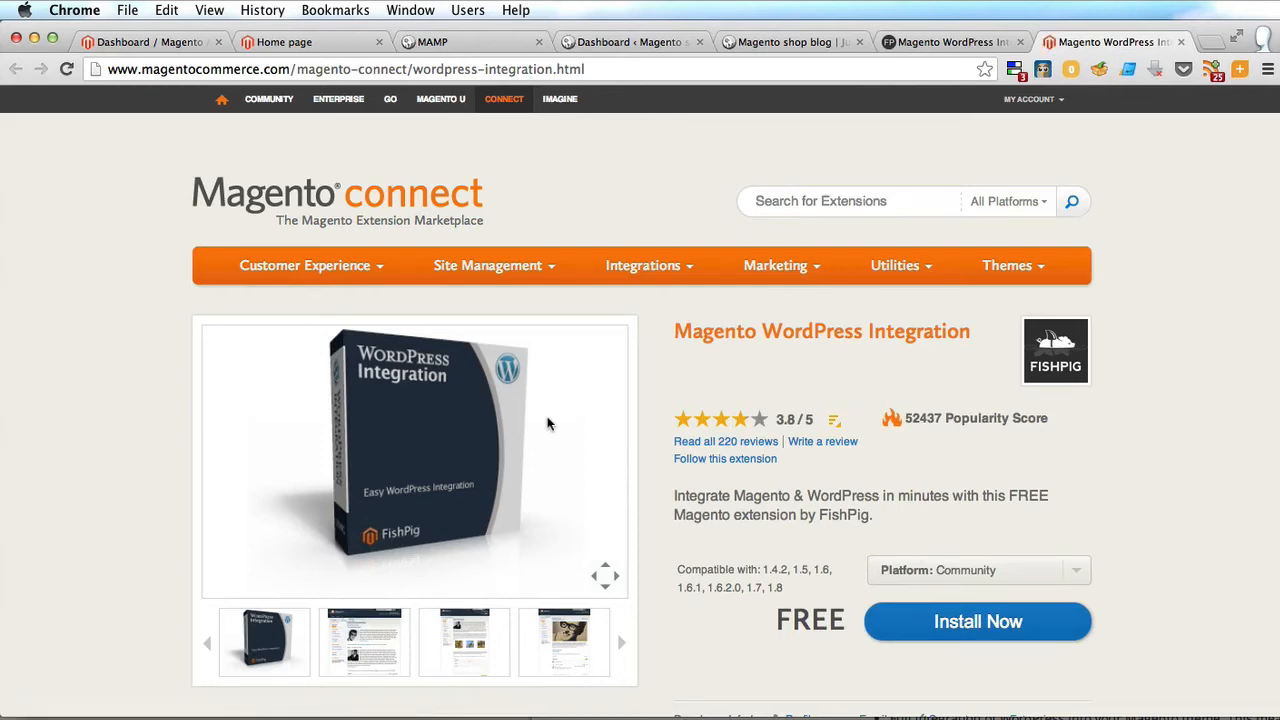
Accept the license, then generate and copy the Magento Connect 2.0 extension key.
left_click(965, 624)
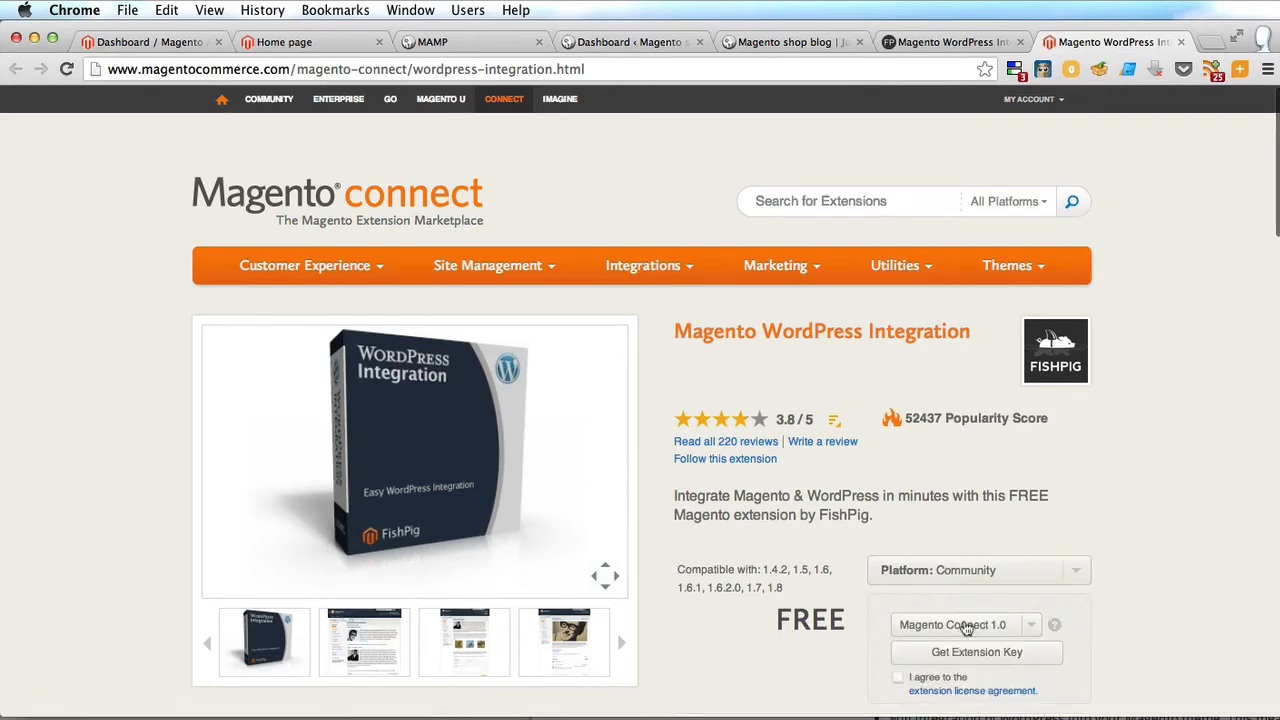
left_click(1017, 626)
left_click(996, 651)
scroll(895, 474, "down", 5)
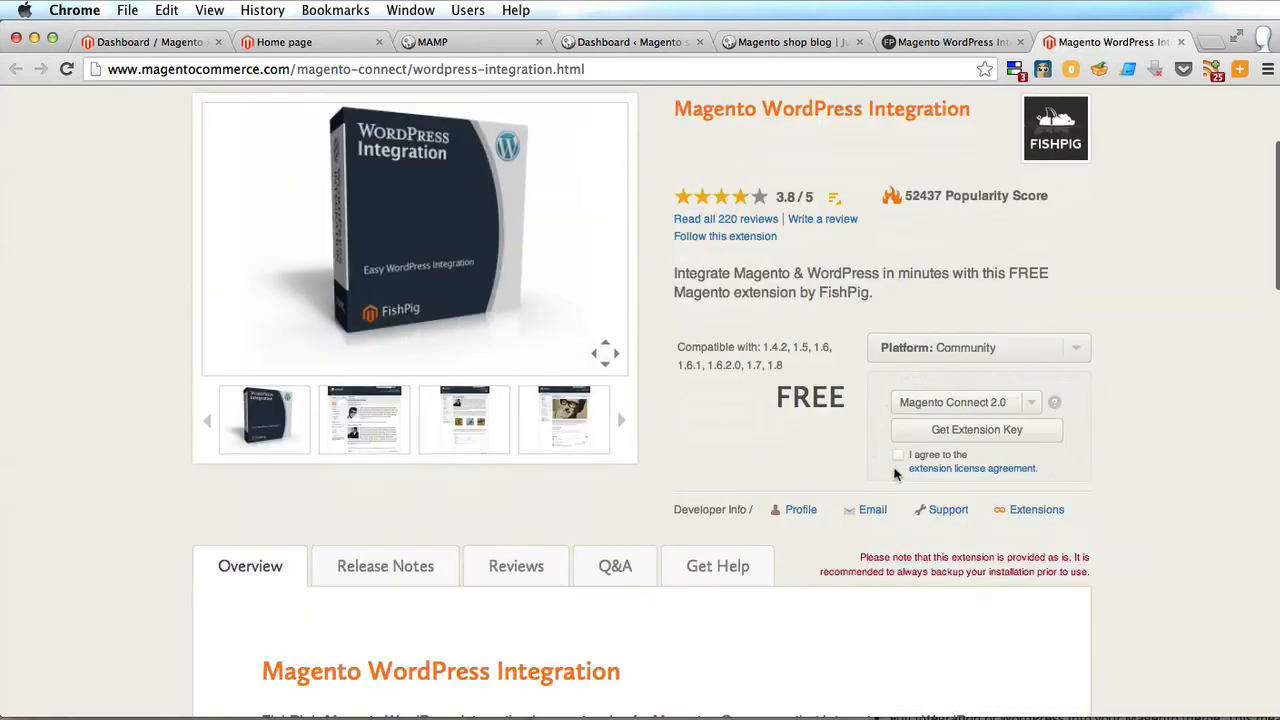
left_click(898, 455)
left_click(965, 429)
left_click(960, 422)
key("super+c")
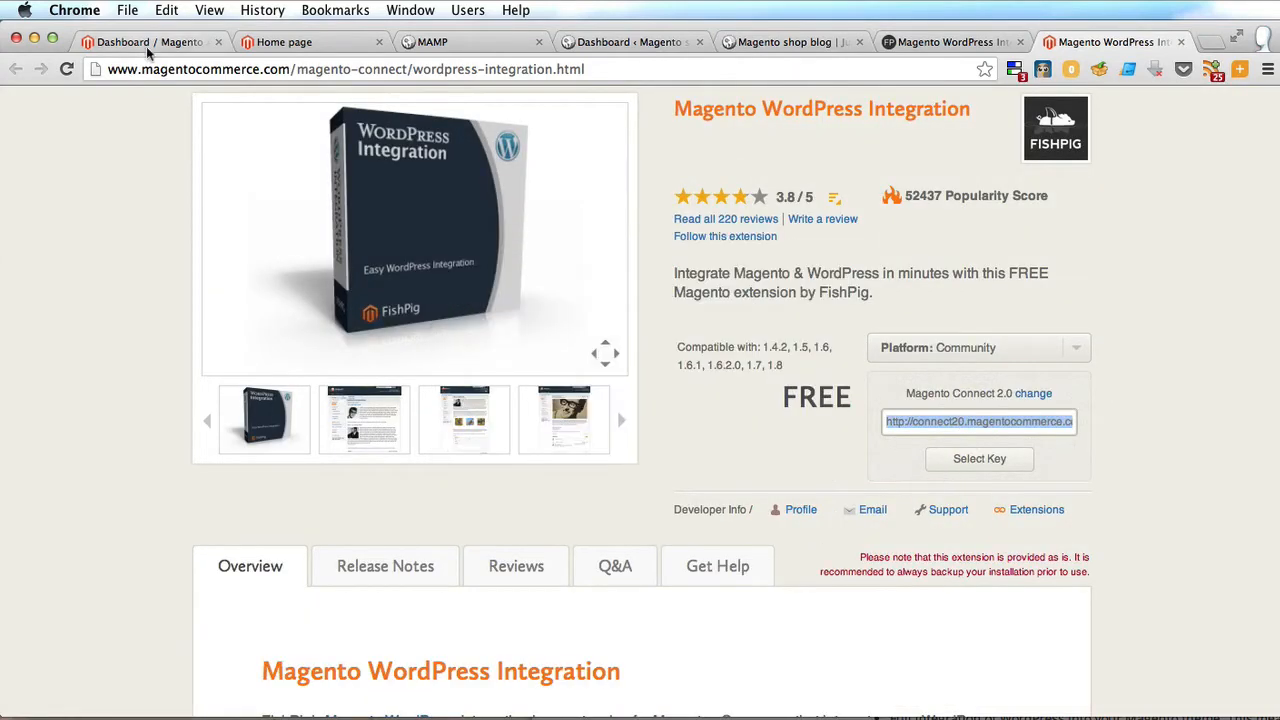
left_click(146, 46)
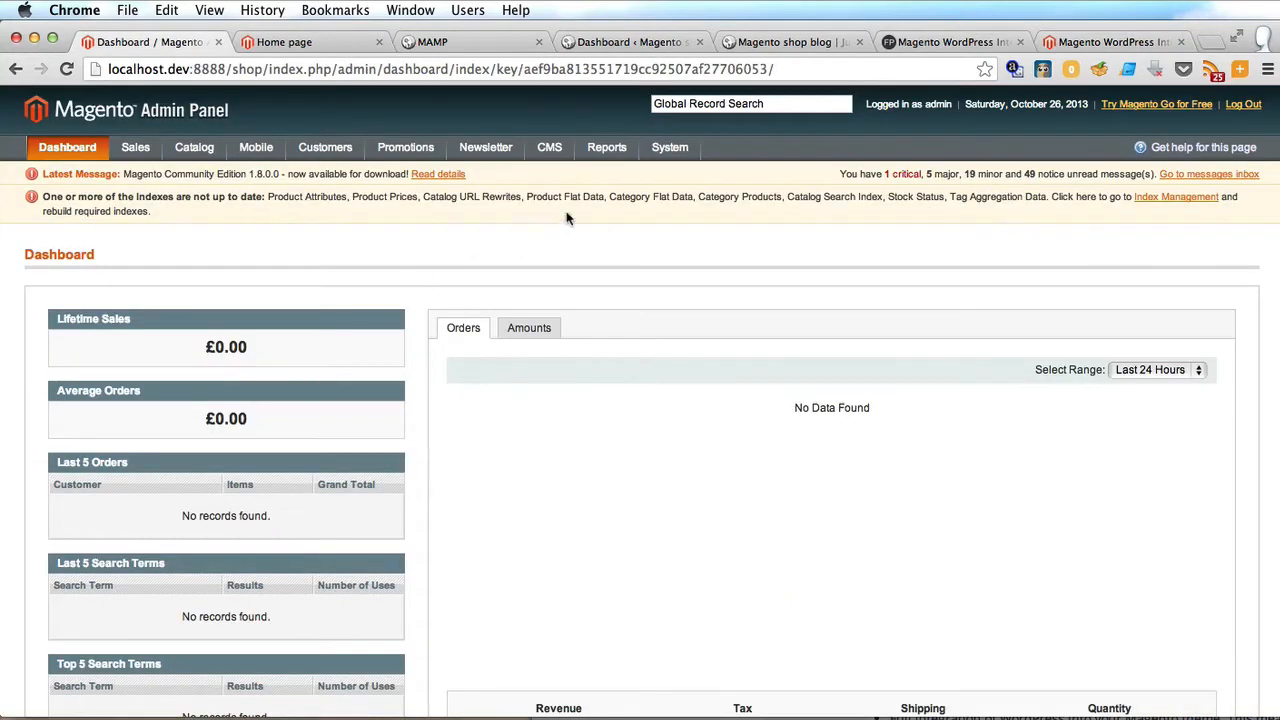
Install Fishpig_Wordpress_Integration 3.0.3.5 in Connect Manager from the pasted key and return to admin.
mouse_move(680, 146)
mouse_move(715, 399)
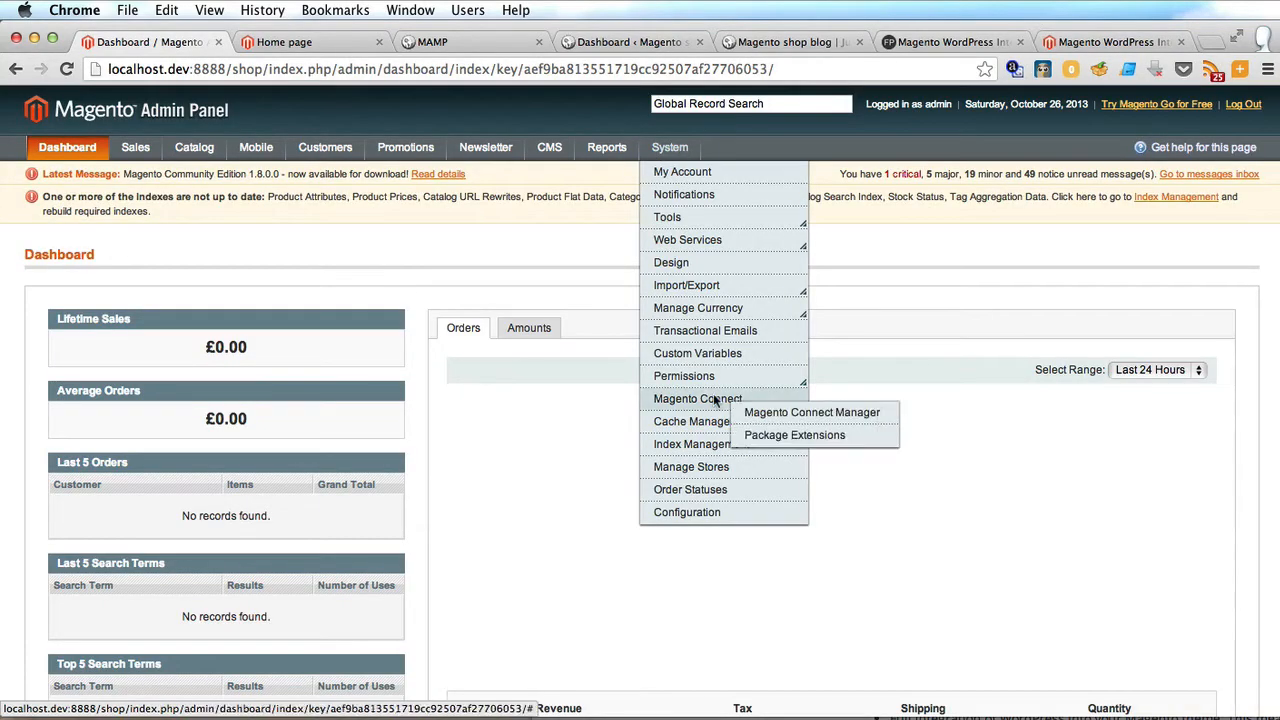
left_click(783, 416)
left_click(557, 374)
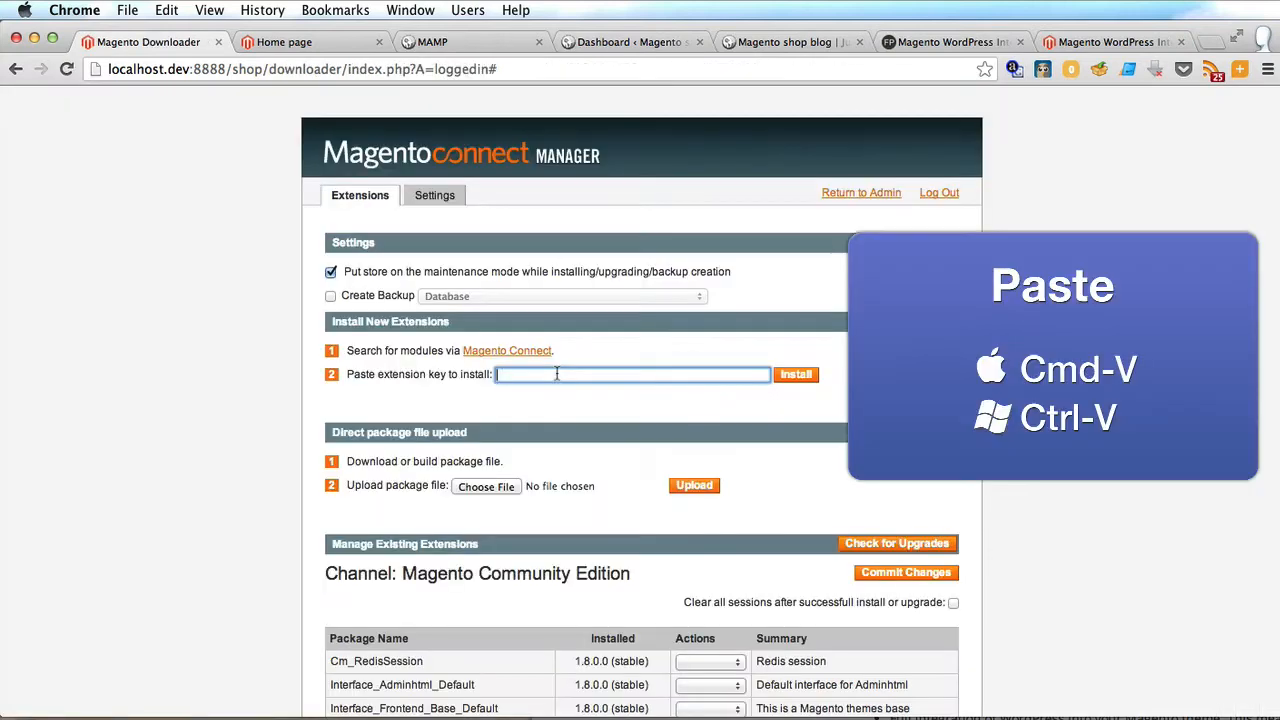
key("super+v")
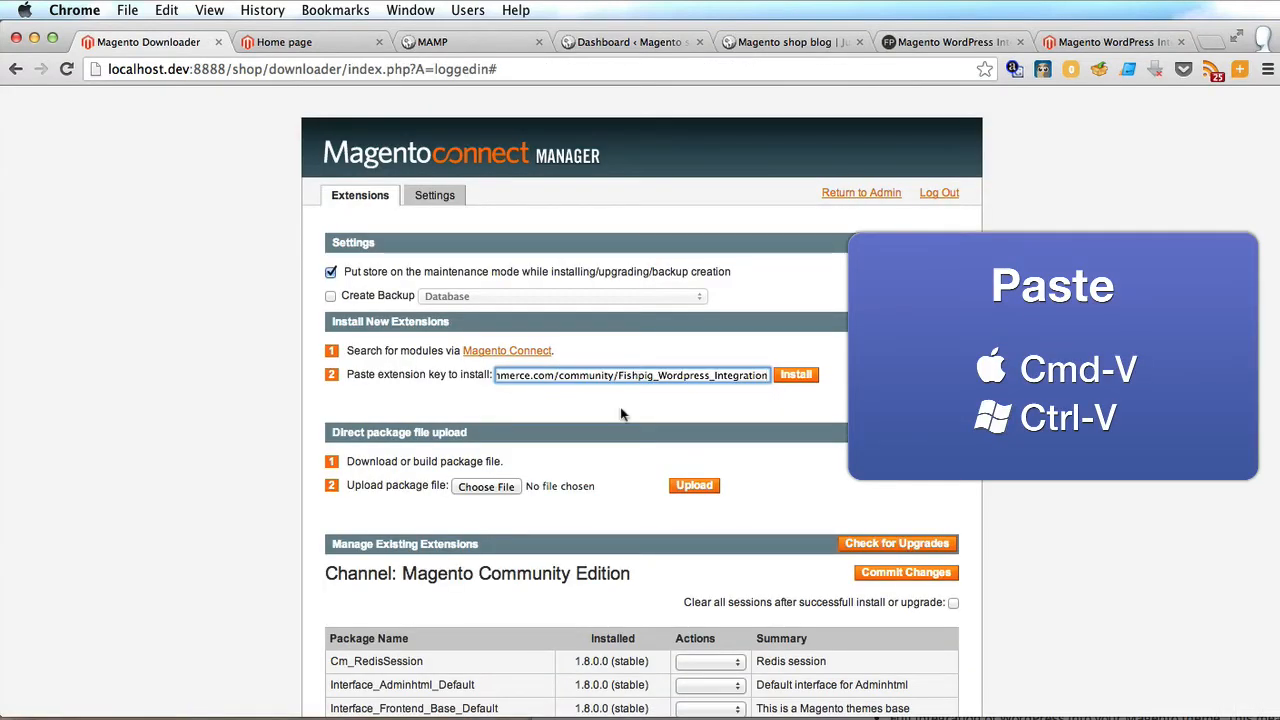
left_click(796, 376)
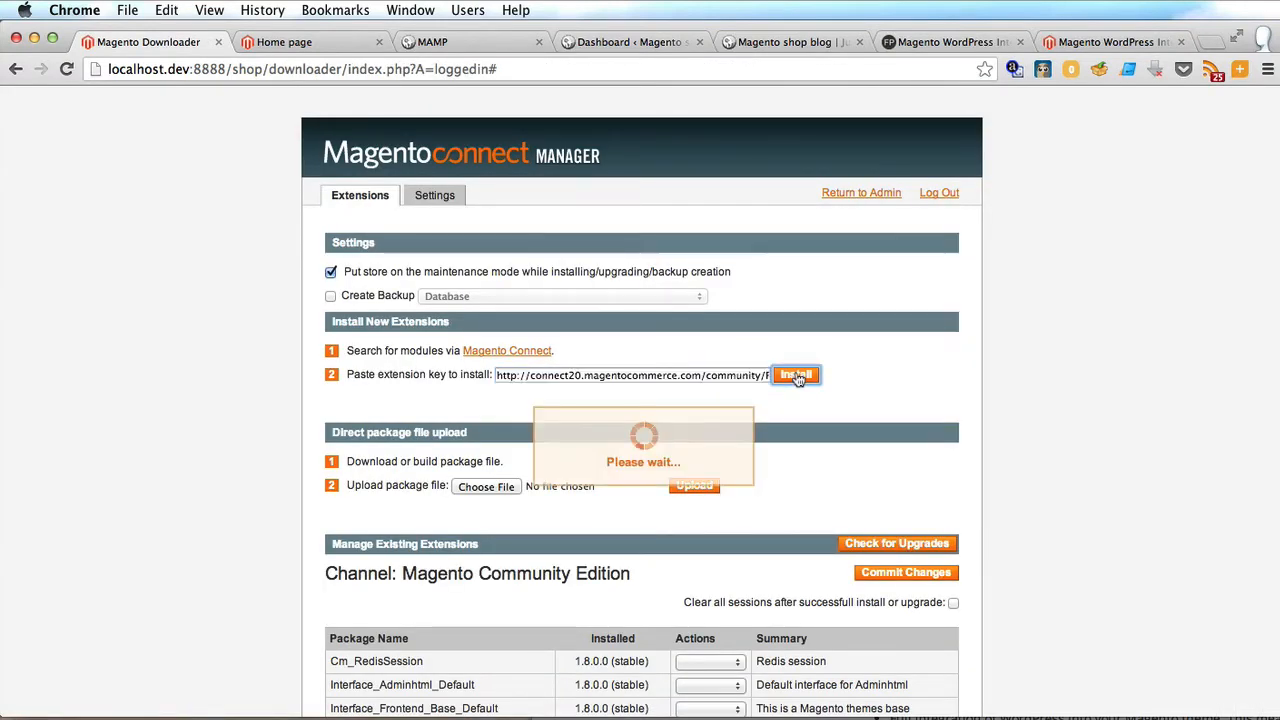
left_click(929, 491)
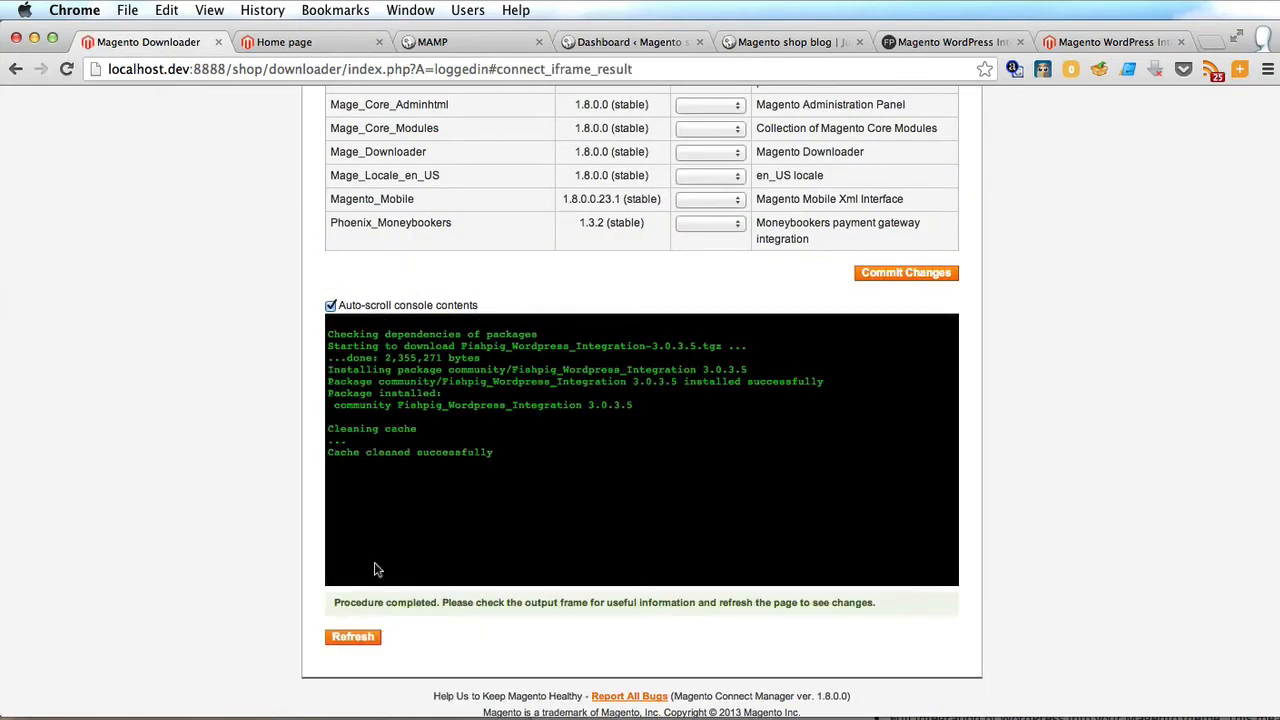
left_click(352, 637)
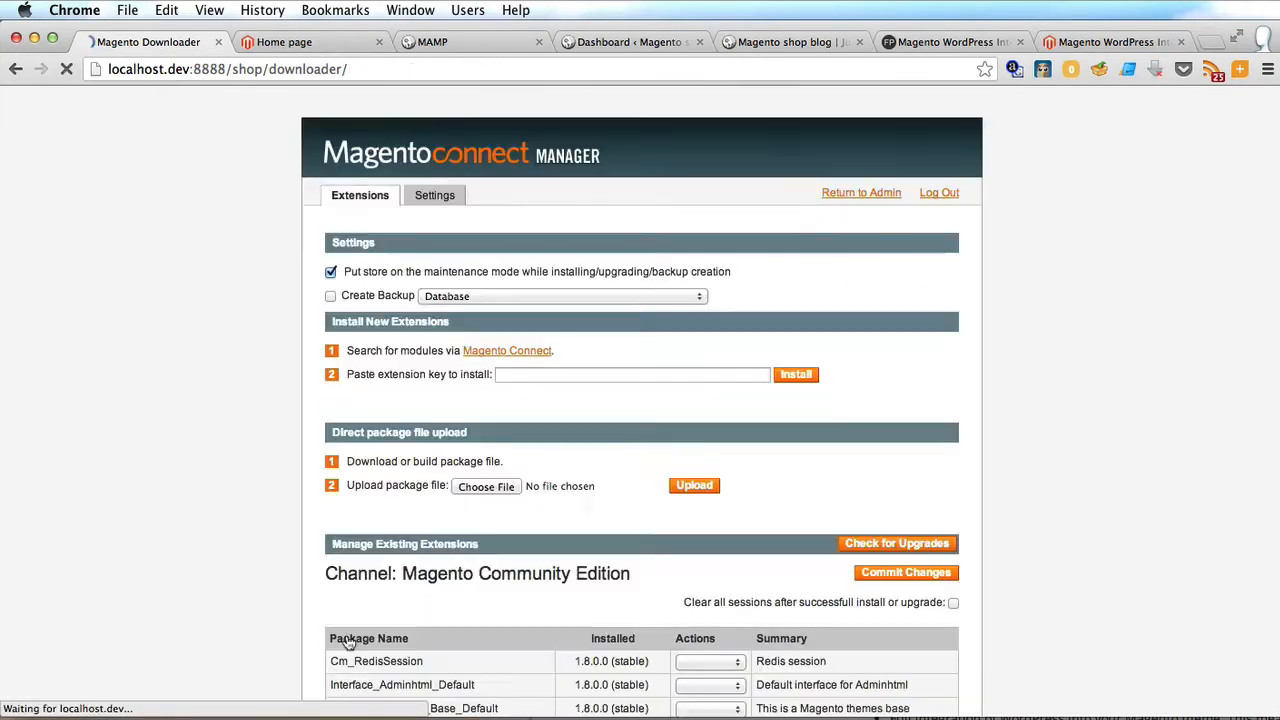
left_click(829, 195)
mouse_move(662, 148)
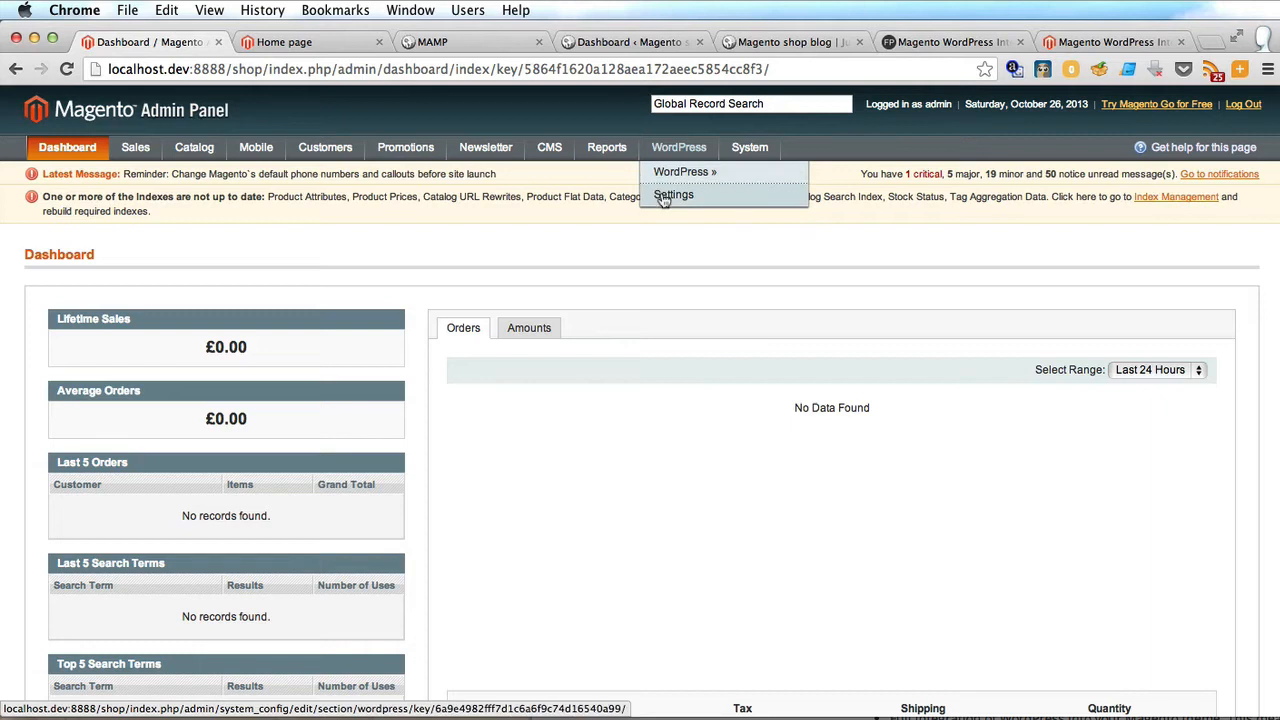
Log out and back in, then reopen WordPress > Settings and review the integration fields.
left_click(664, 195)
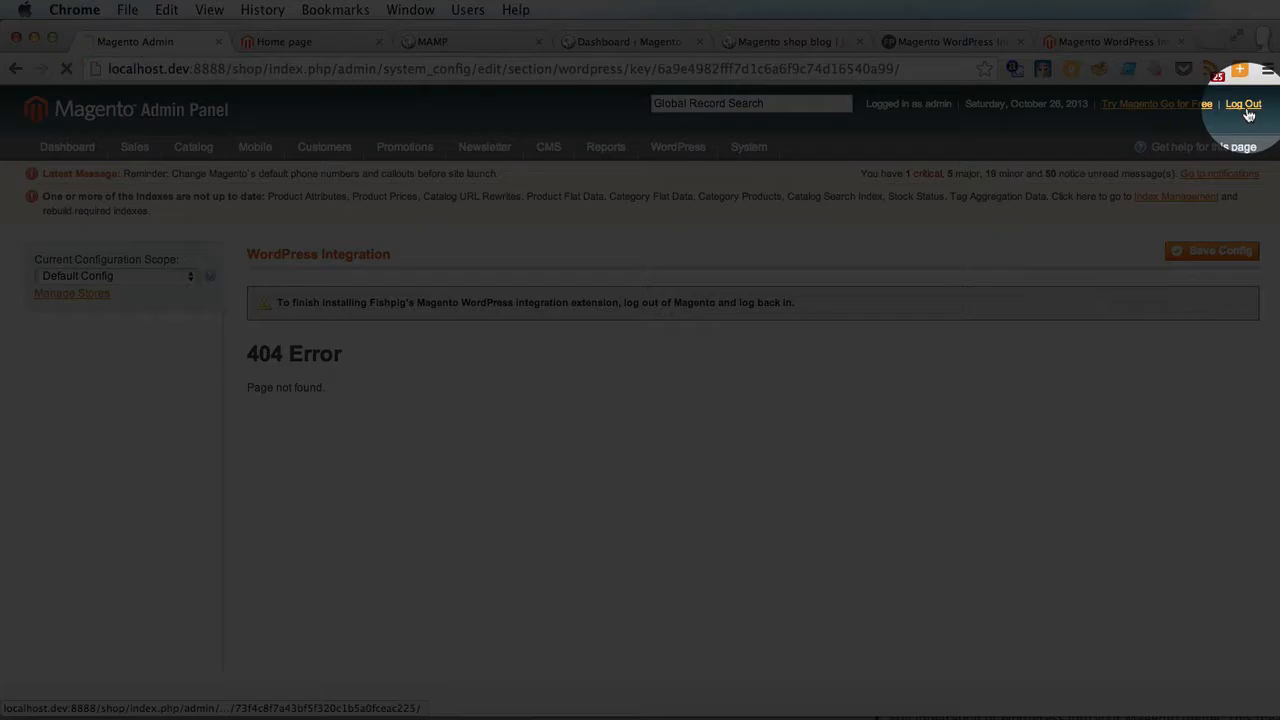
left_click(1243, 104)
left_click(843, 358)
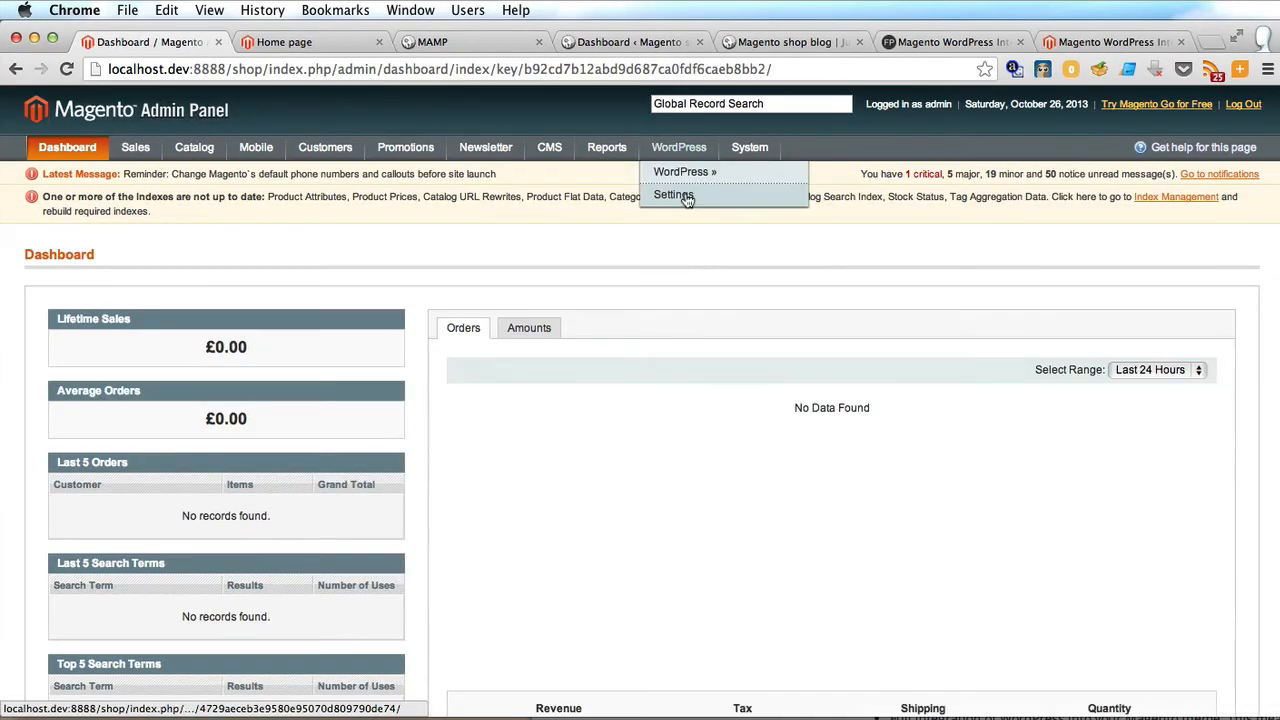
left_click(688, 198)
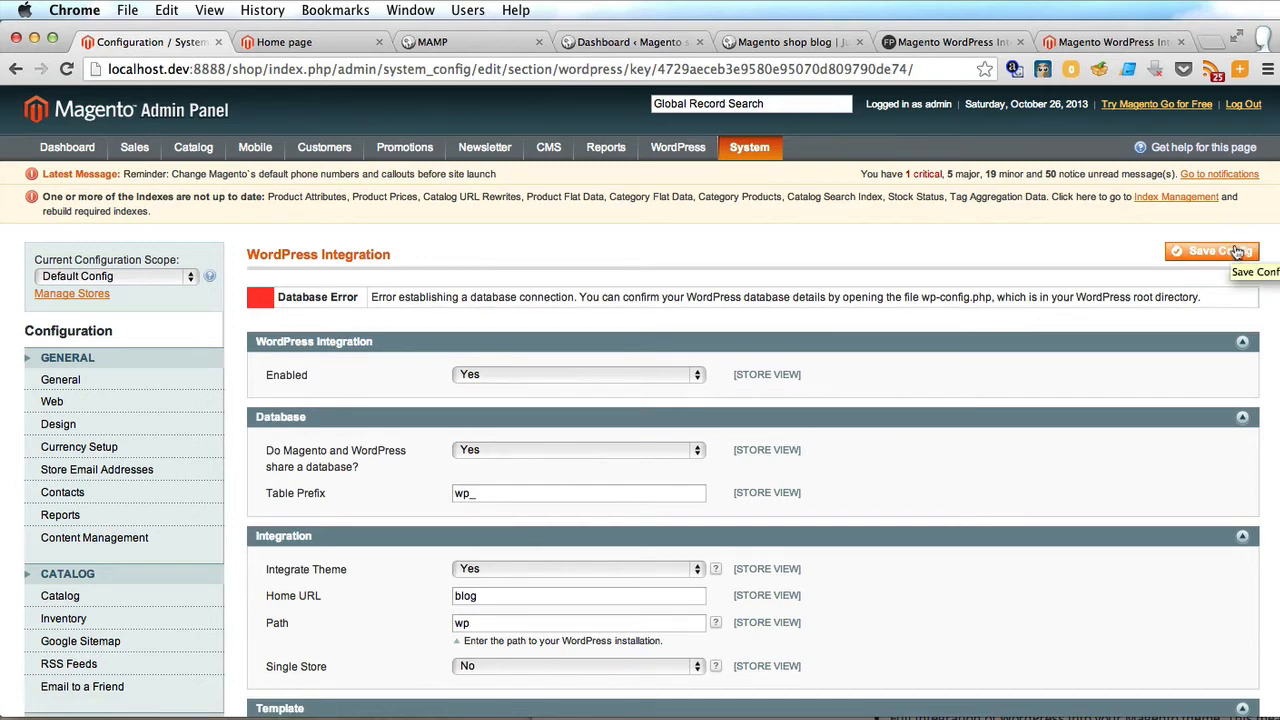
scroll(316, 577, "down", 10)
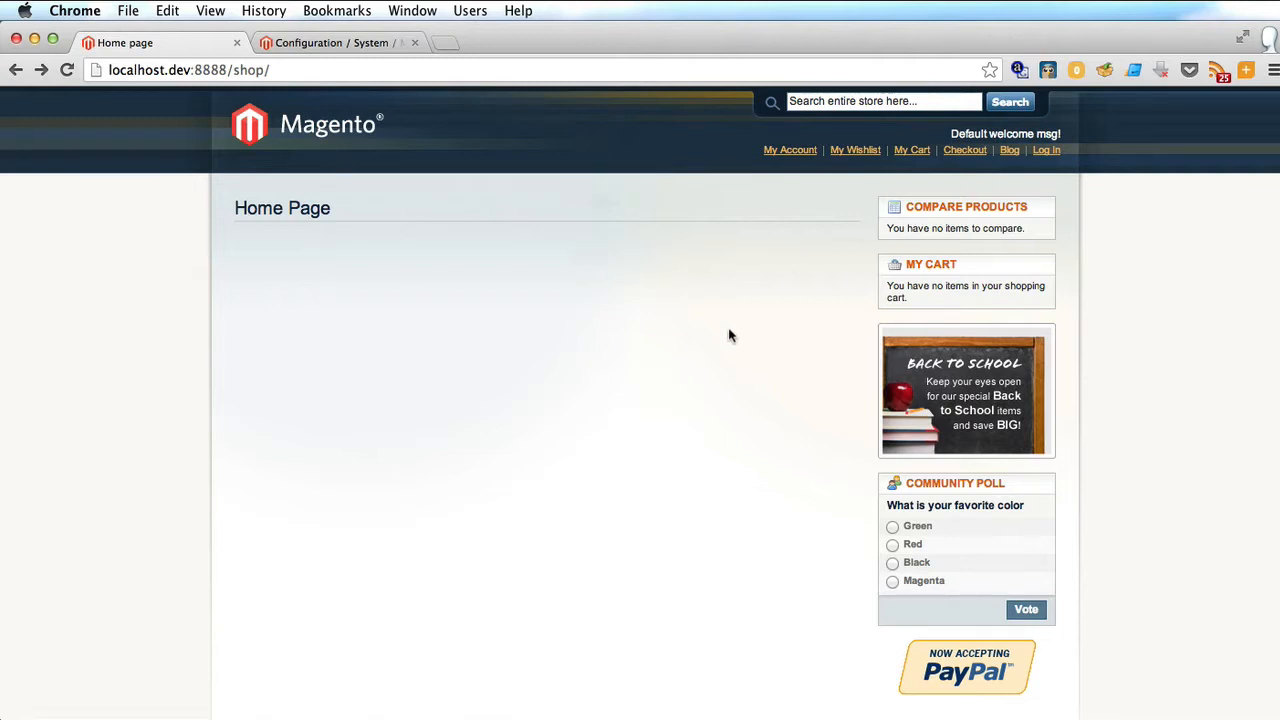
Browse the storefront blog at /shop/index.php/blog/ and open the Hello world! post.
left_click(1007, 151)
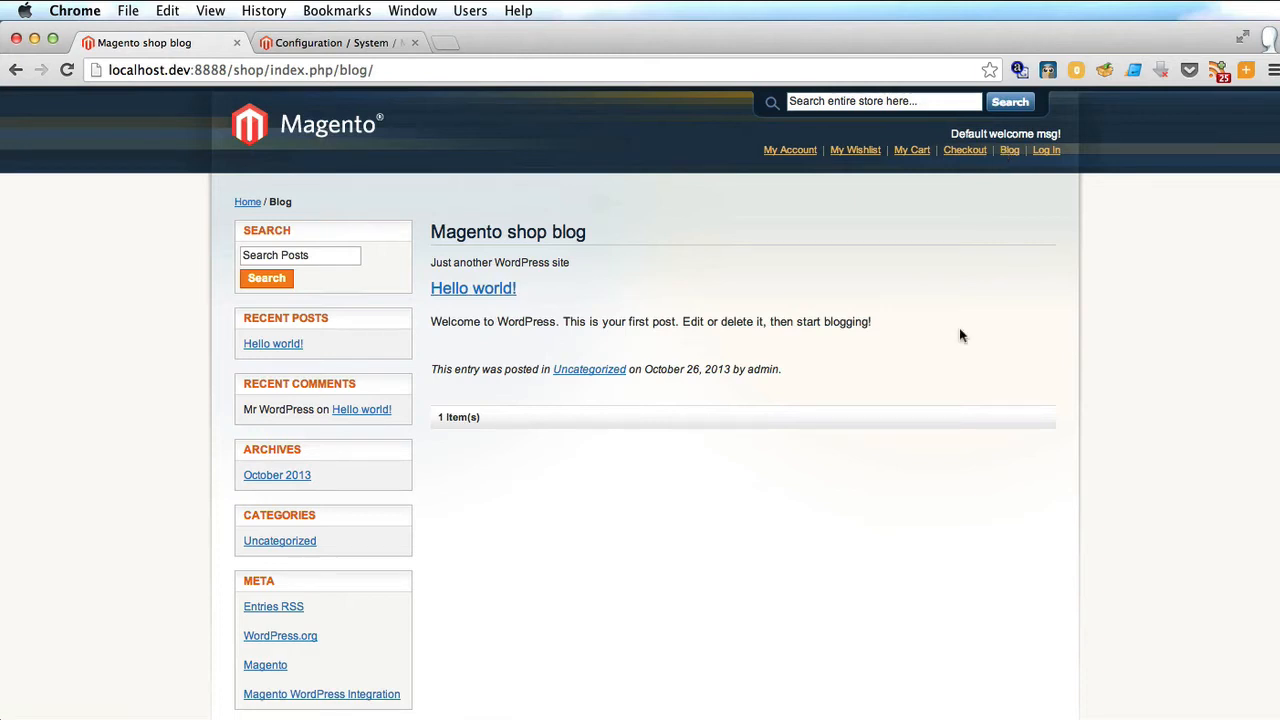
left_click(472, 292)
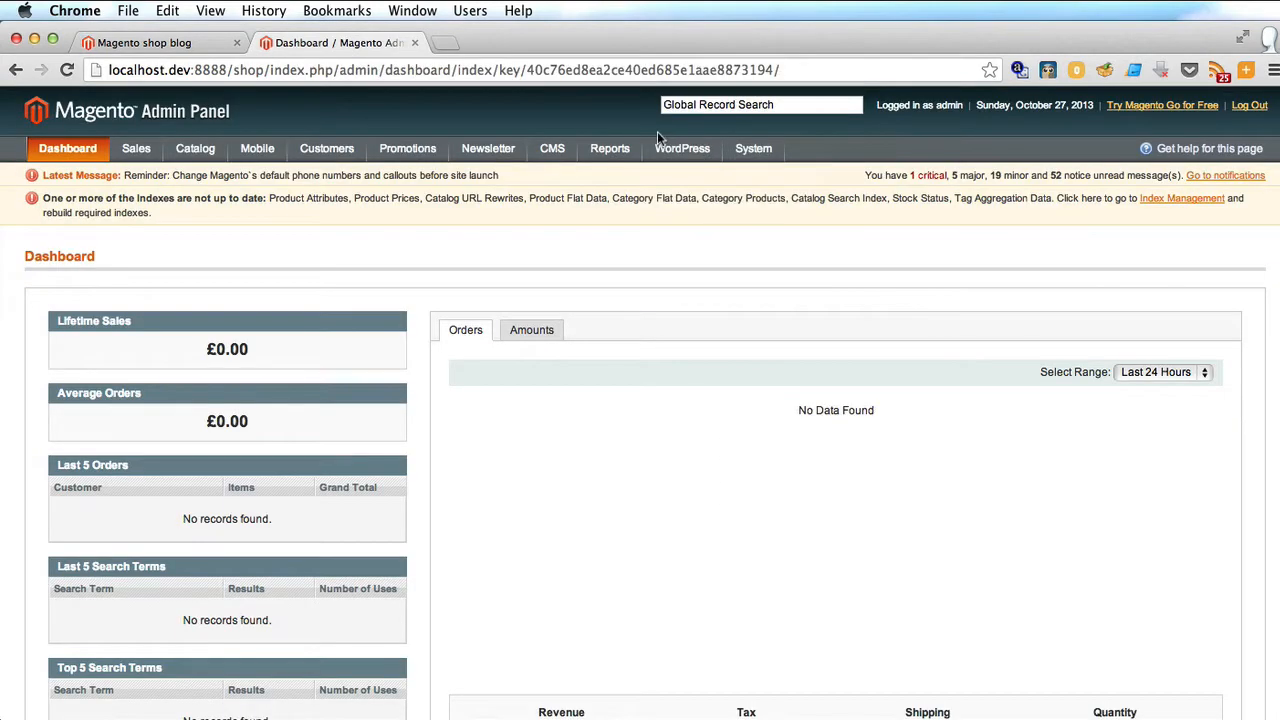
mouse_move(697, 150)
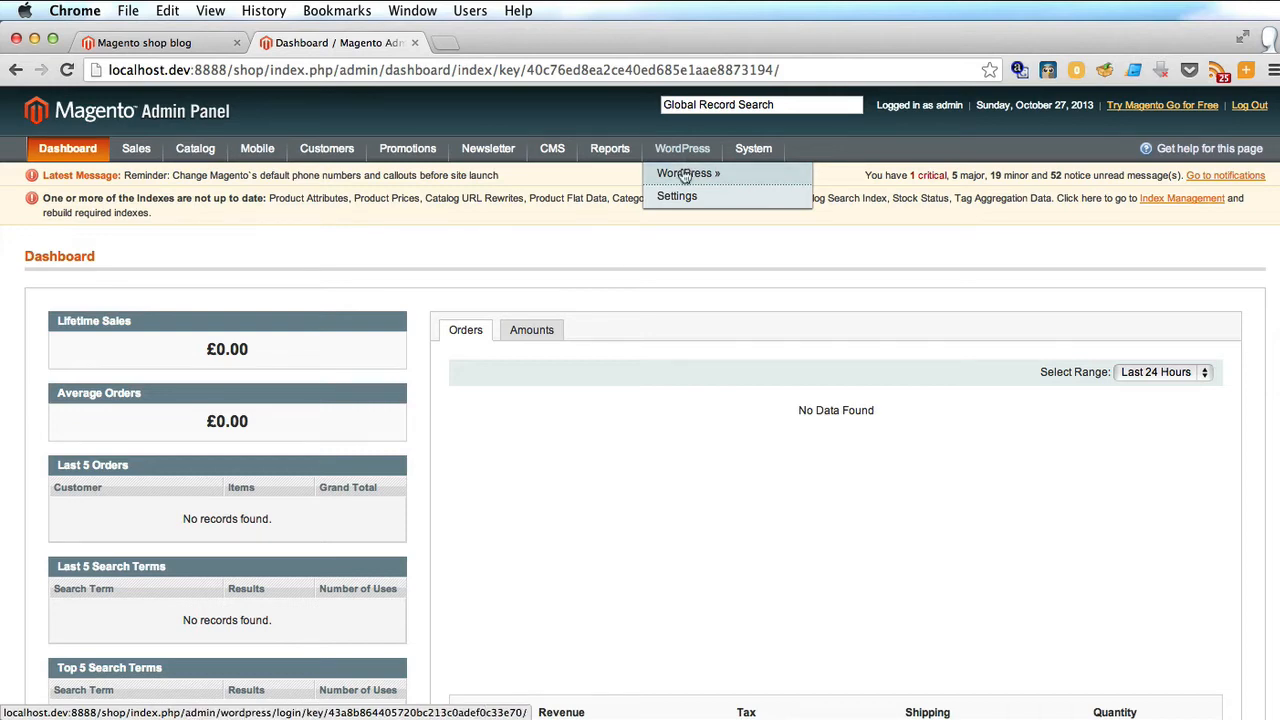
Enter the WordPress admin password in the auto-login setup and save it.
left_click(685, 175)
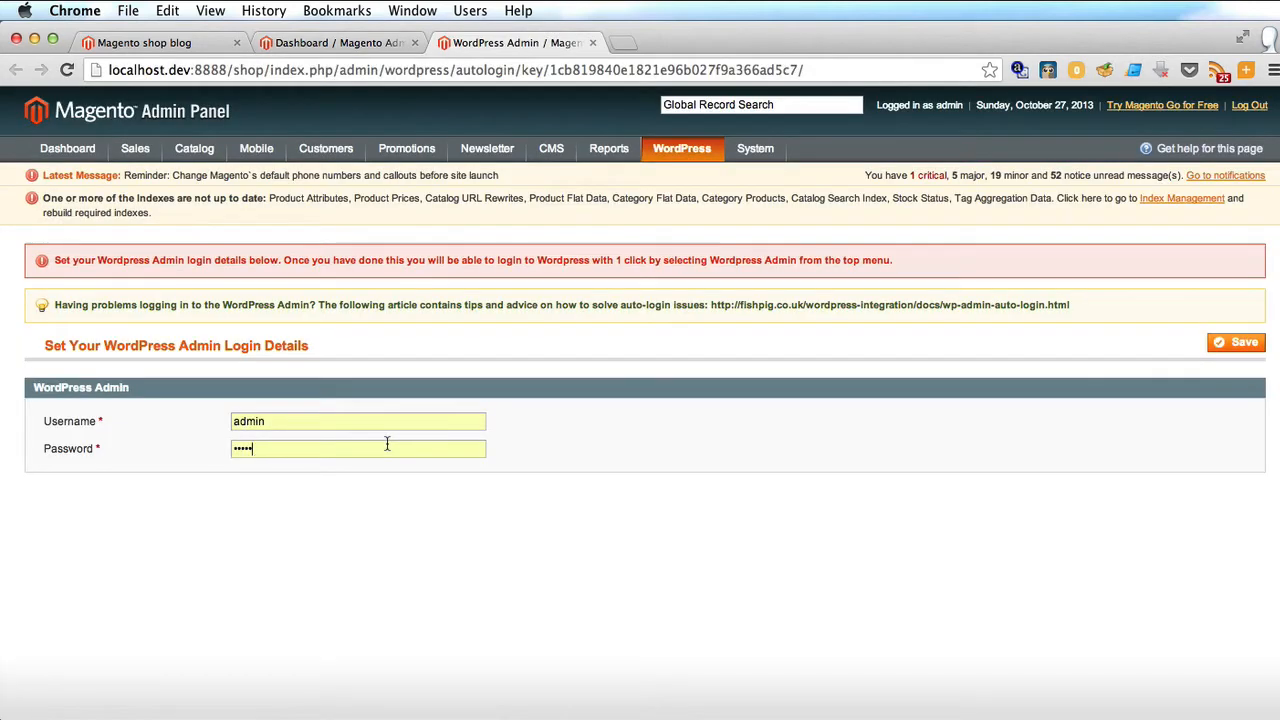
double_click(387, 444)
type("••")
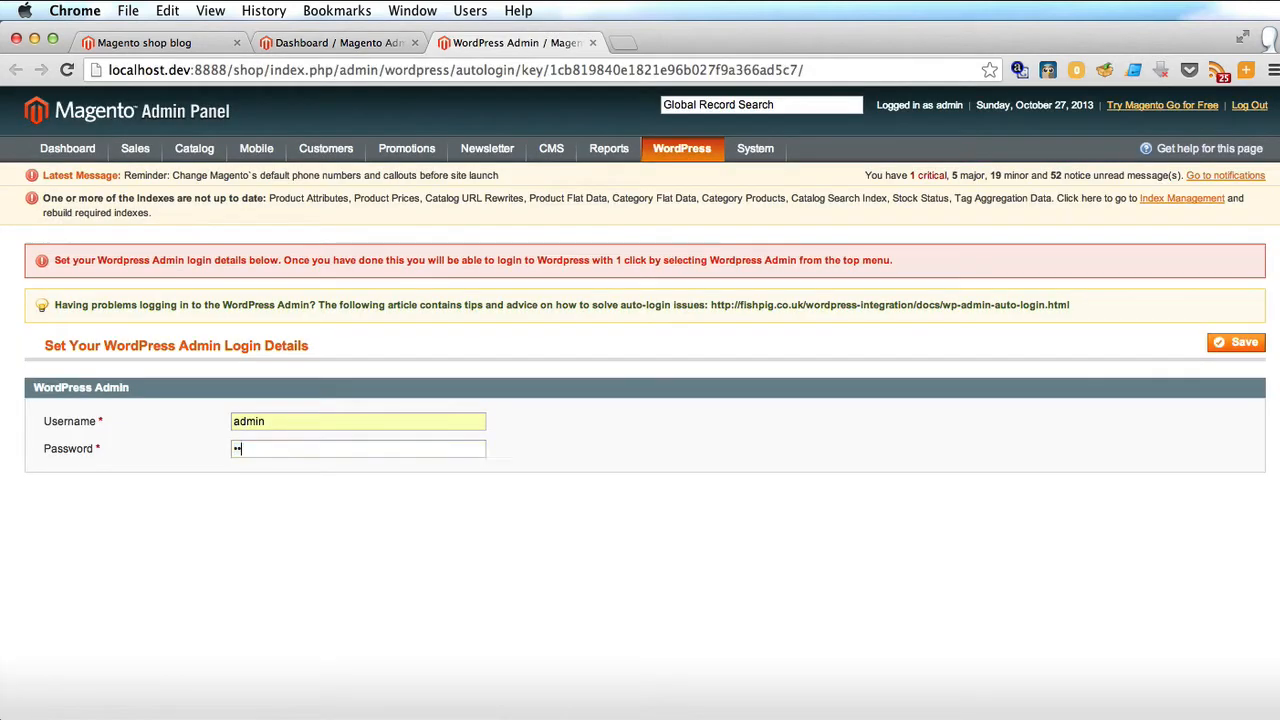
type("•••")
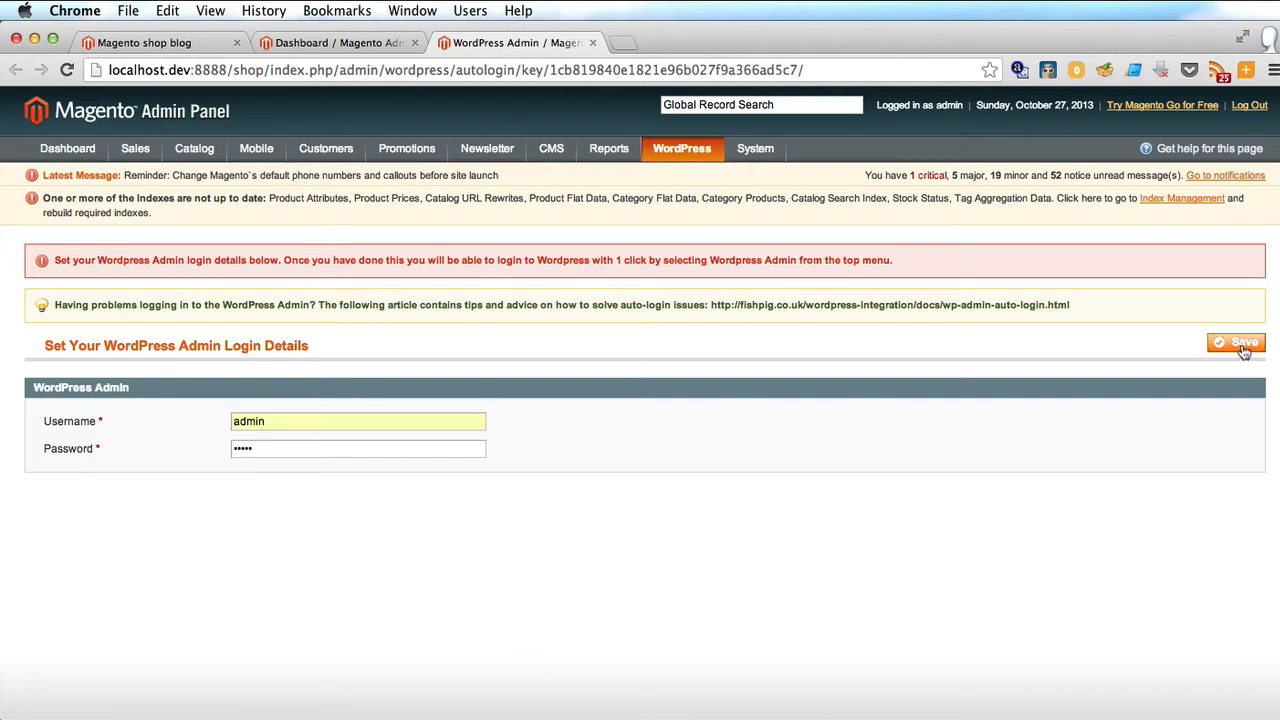
left_click(1243, 345)
Review the WordPress Integration settings warnings, then hide Chrome to reveal Finder.
mouse_move(682, 150)
left_click(677, 198)
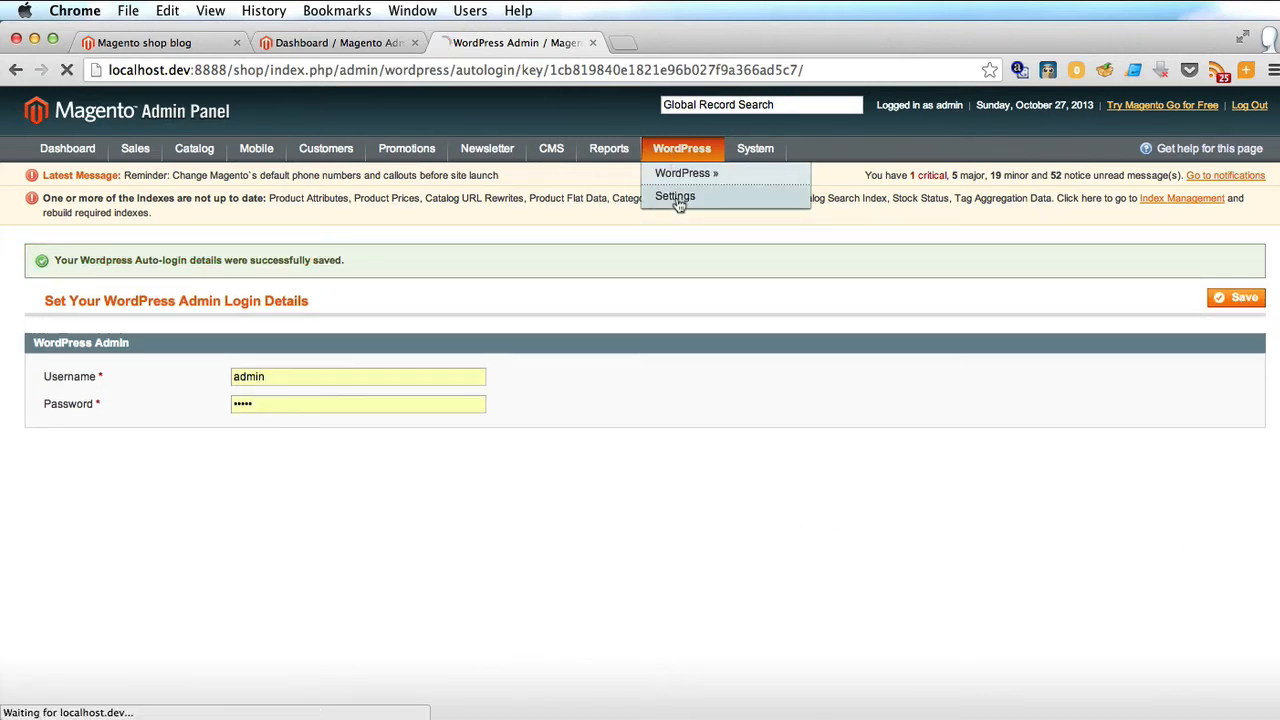
scroll(679, 205, "down", 4)
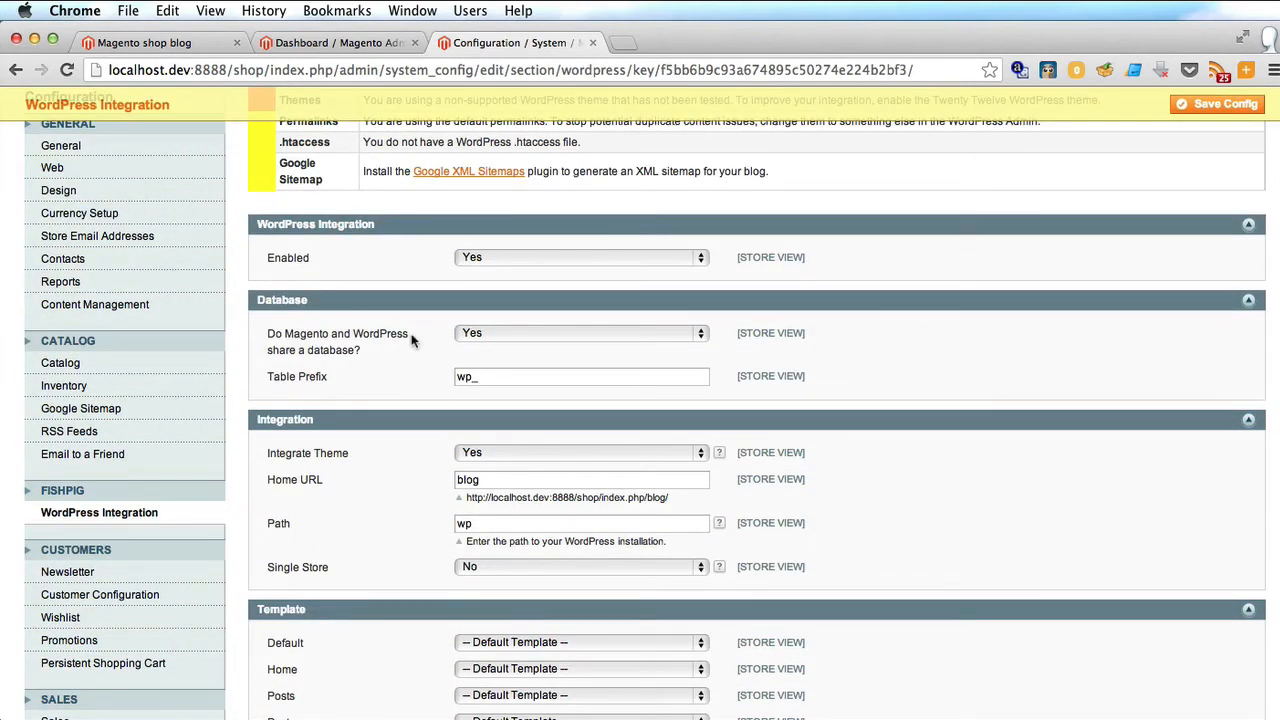
scroll(410, 340, "down", 3)
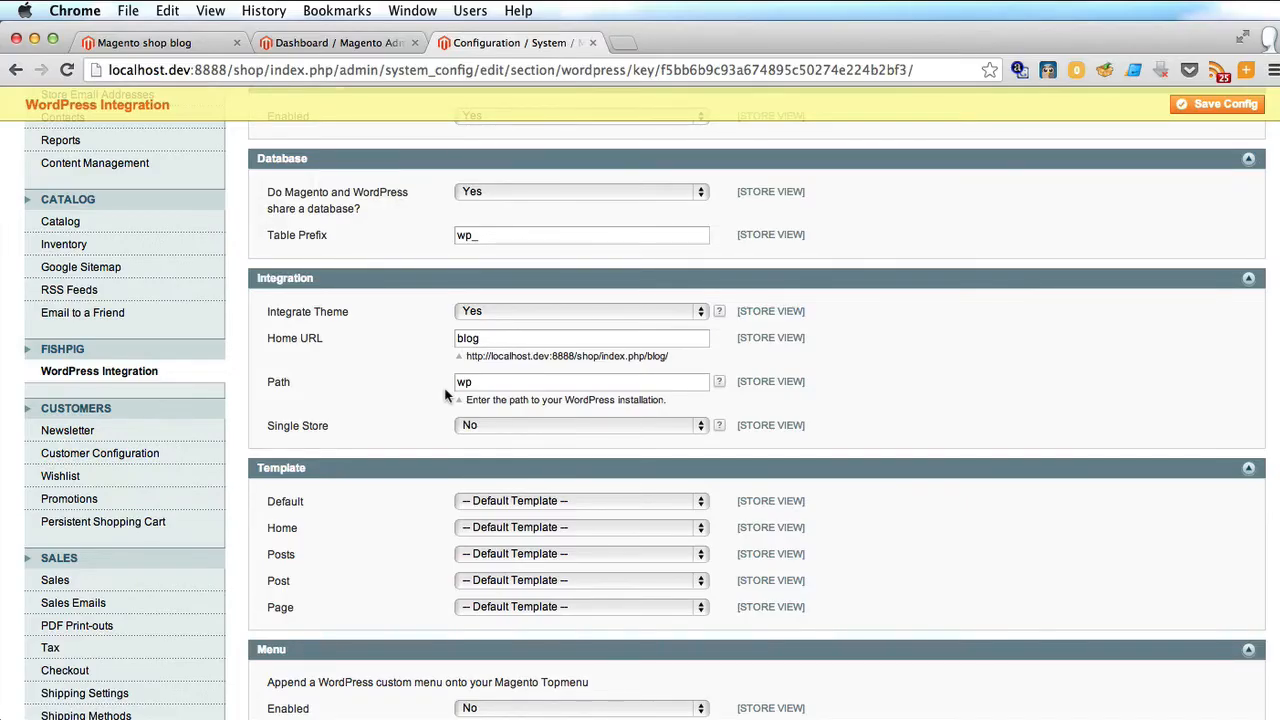
scroll(445, 395, "down", 5)
scroll(445, 395, "up", 10)
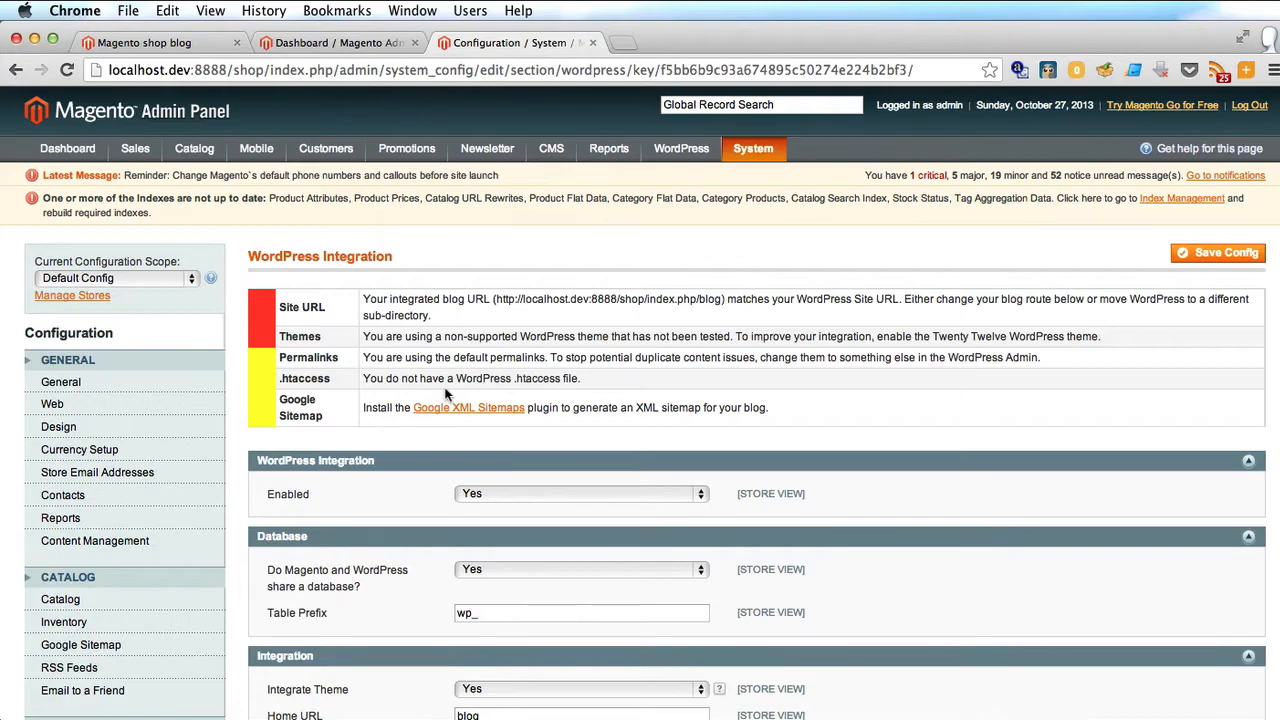
key("super+h")
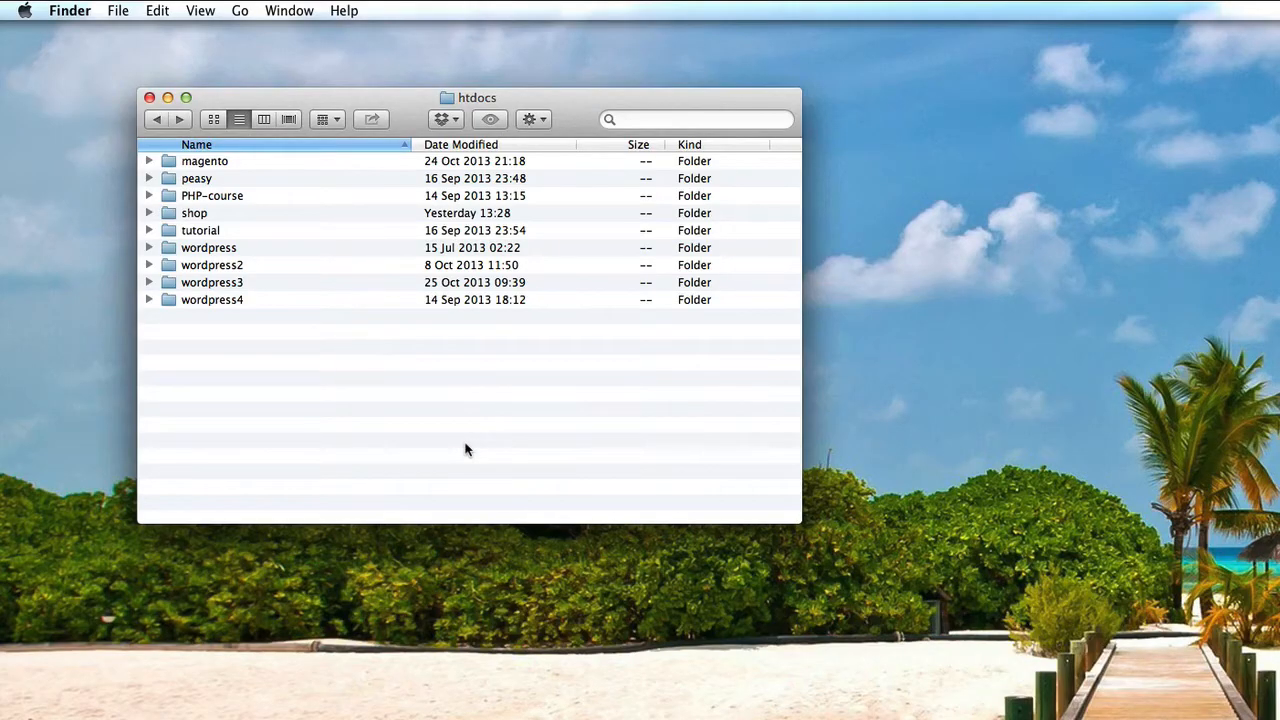
Open wp-config.php from htdocs/shop/wp in Sublime Text 2.
left_click(195, 216)
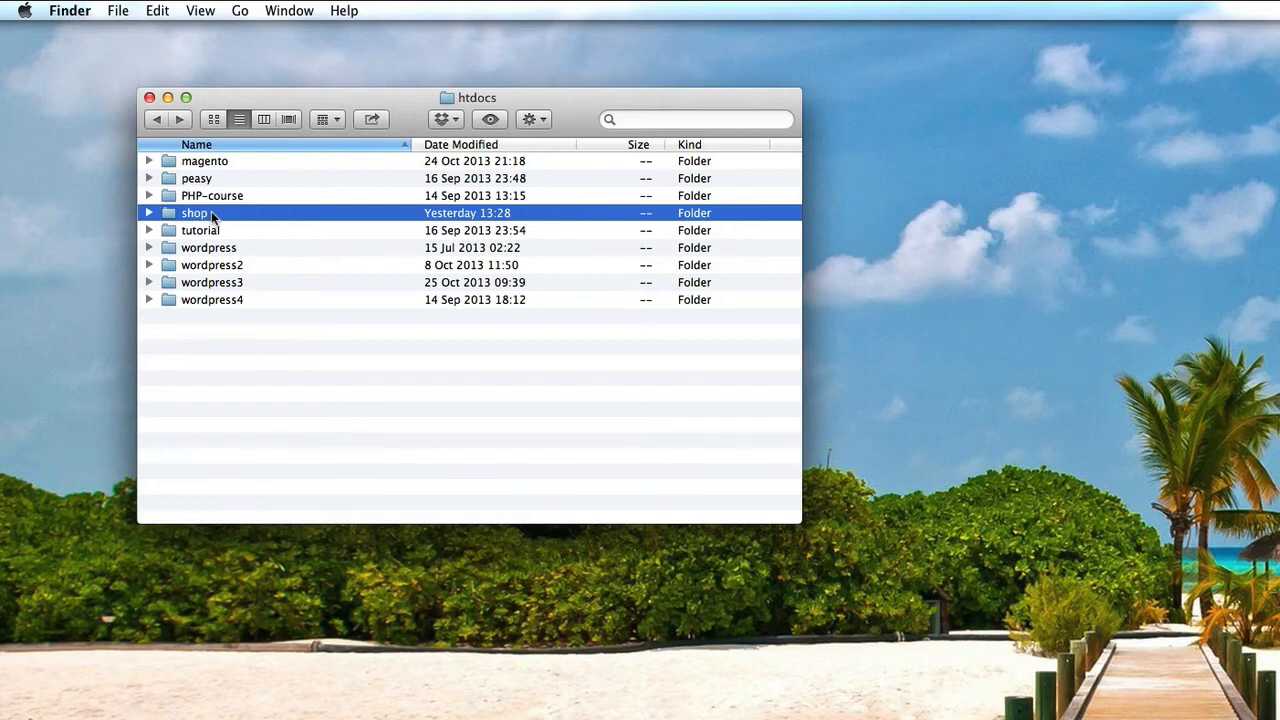
double_click(212, 216)
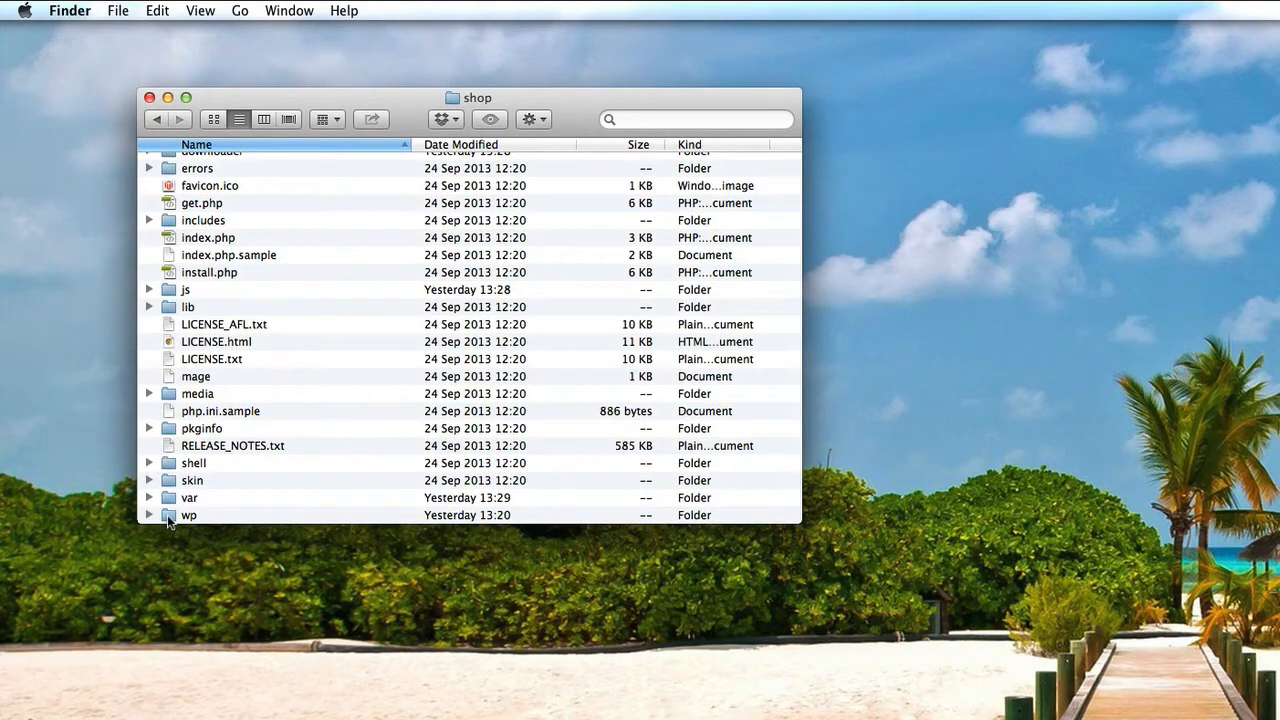
double_click(169, 516)
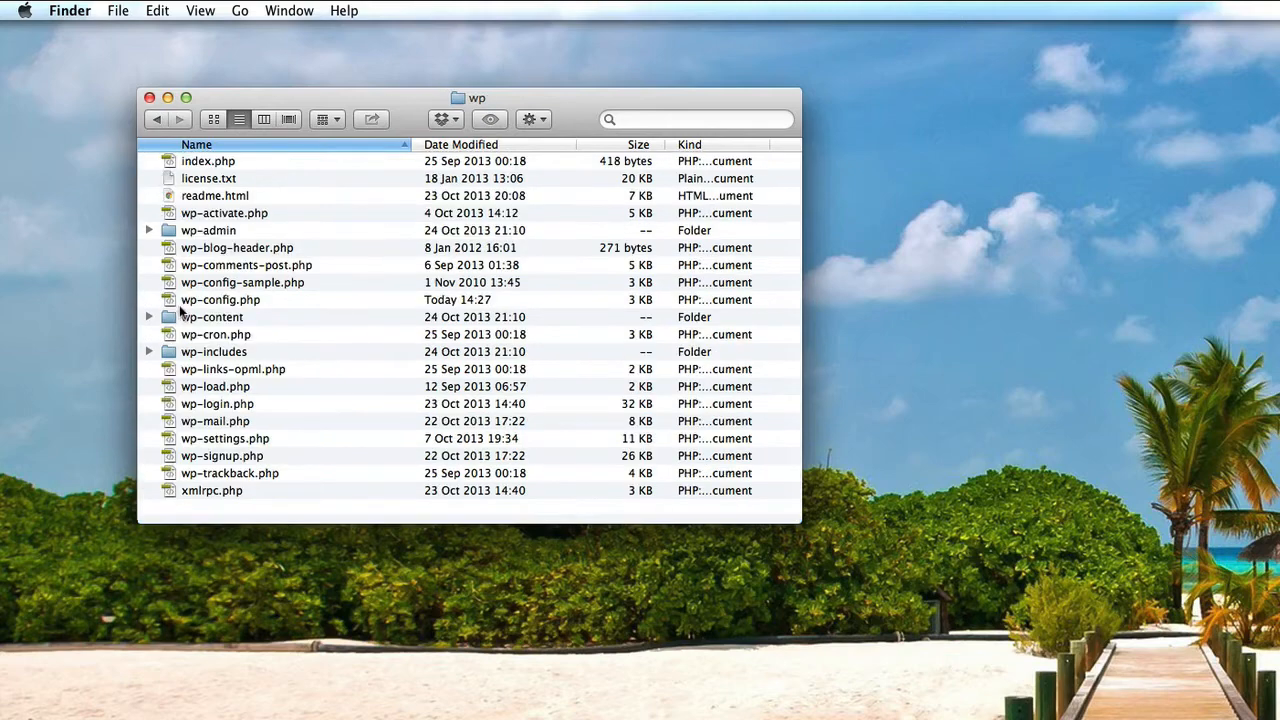
left_click(180, 301)
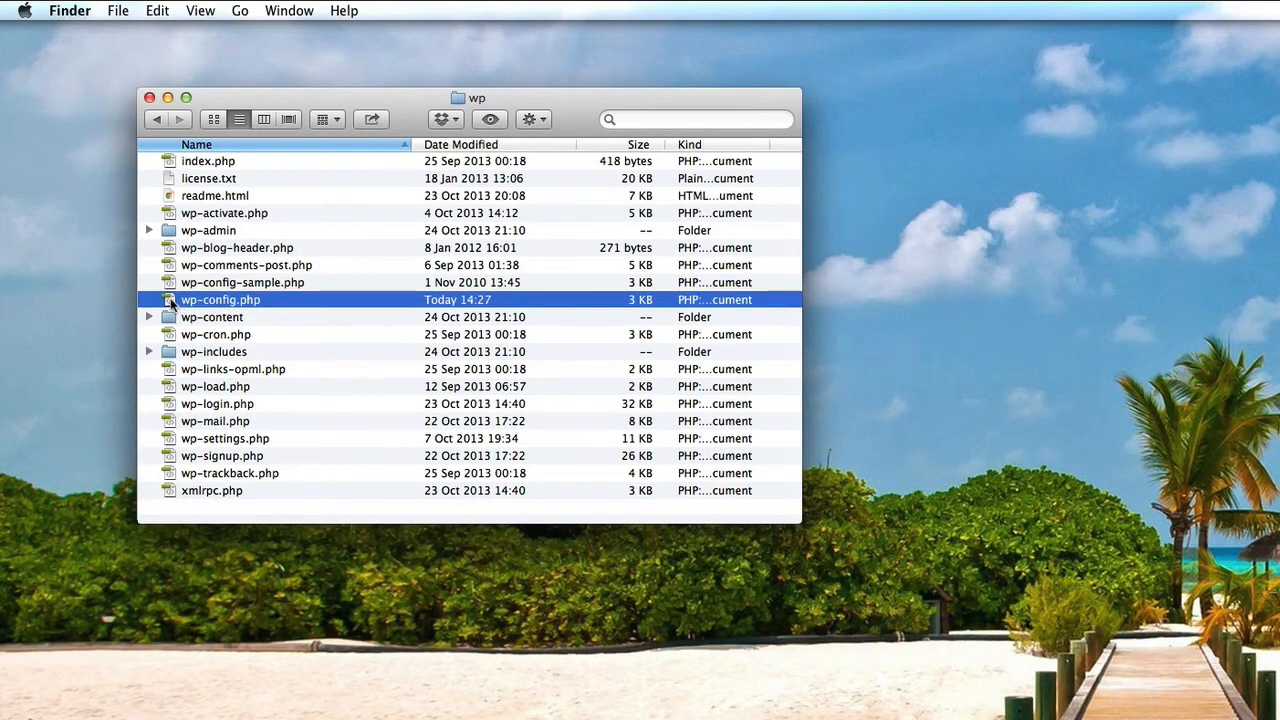
left_click_drag(172, 303, 243, 329)
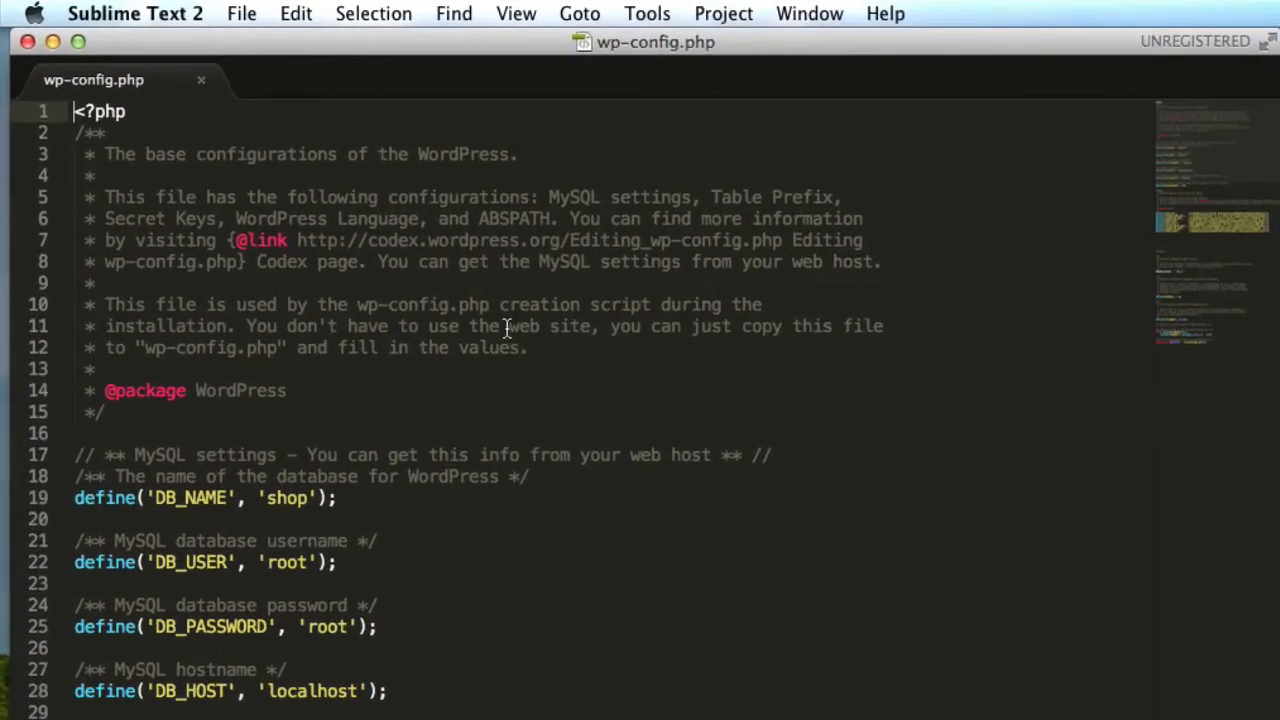
scroll(506, 329, "down", 5)
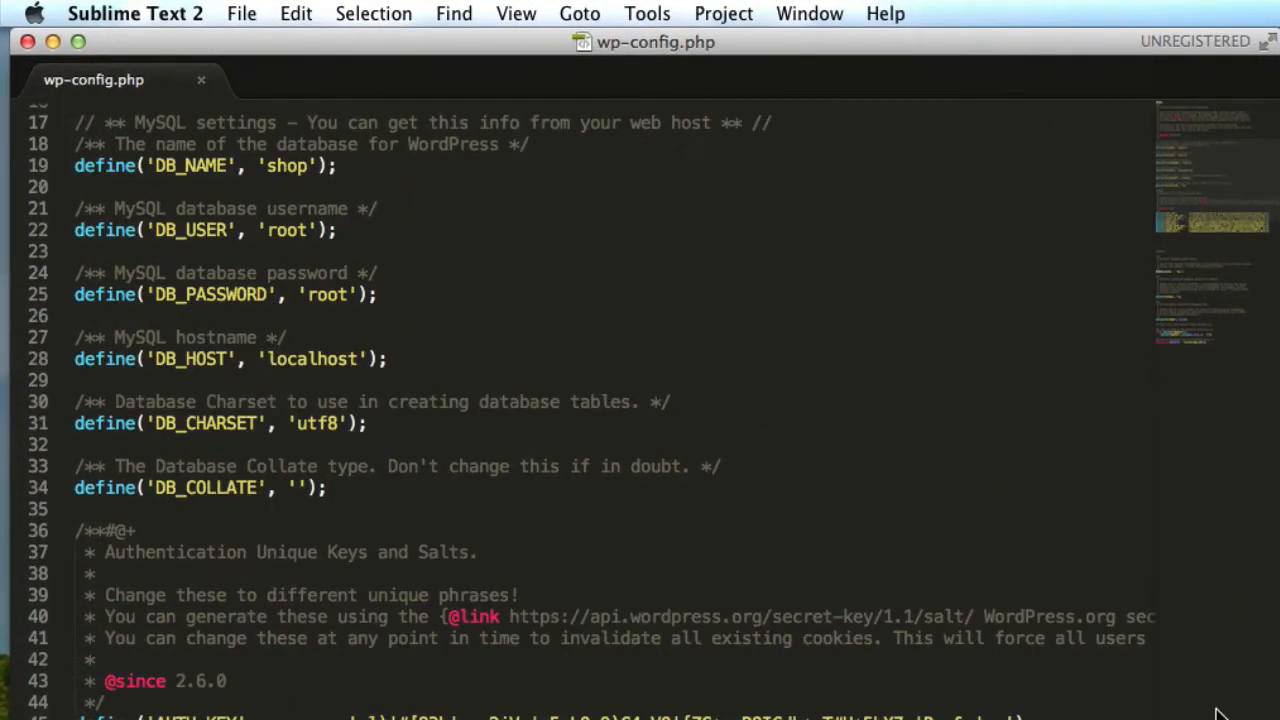
Below require_once, add update_option lines: siteurl to /shop/wp and home to /shop/index.php/blog.
scroll(1218, 714, "down", 15)
left_click(618, 672)
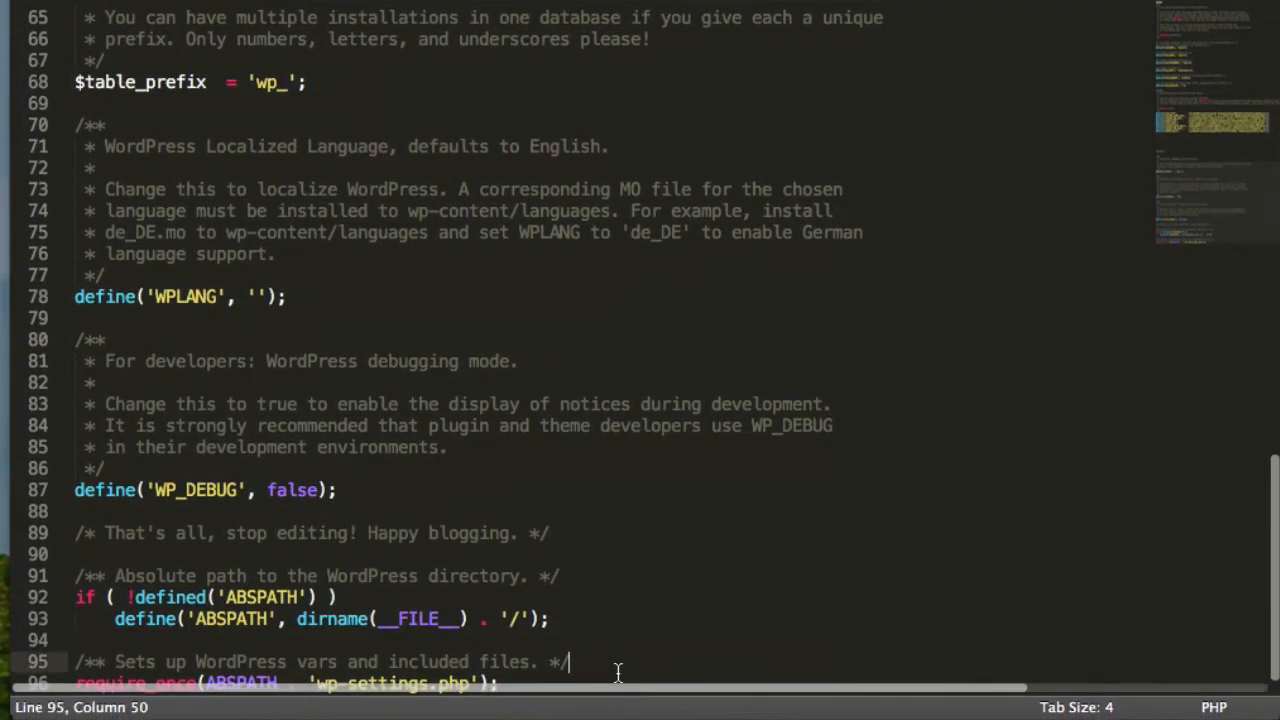
left_click(617, 680)
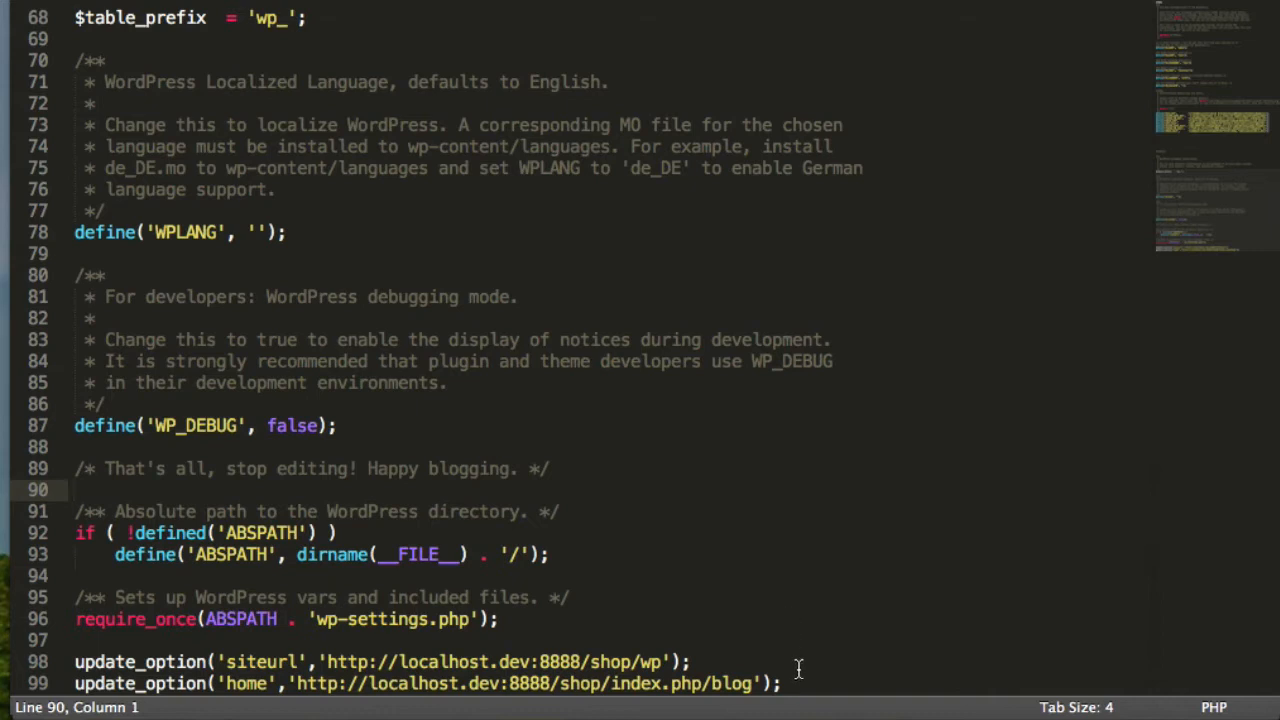
left_click(800, 684)
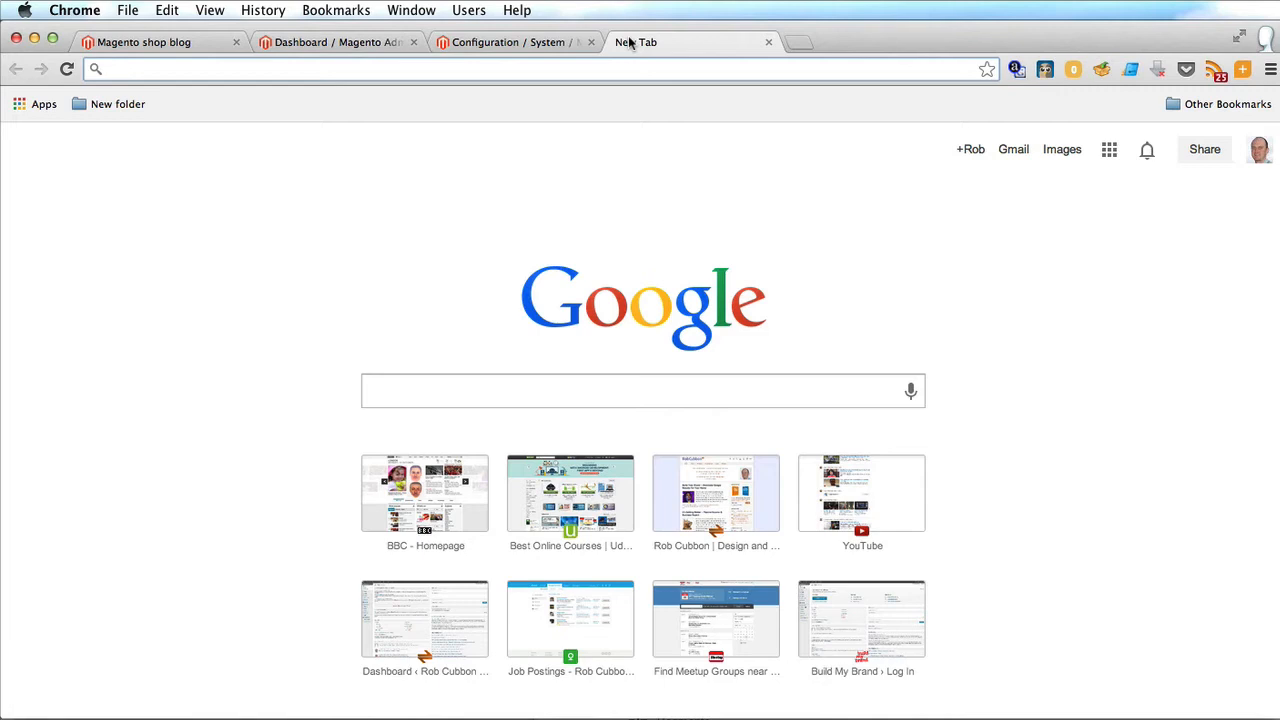
Load the WordPress admin login page and sign in with the admin account.
type("http://localhost.dev:8888/shop/wp/wp-admin/index.php?refresh=1")
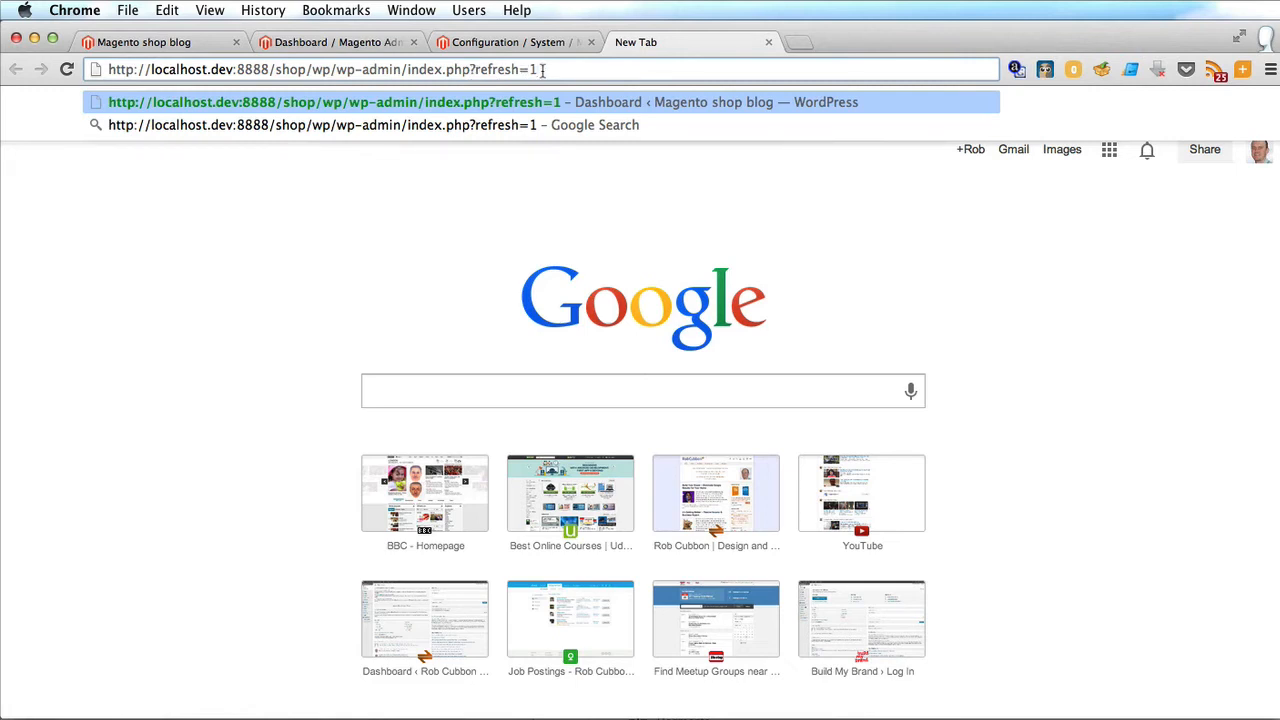
key("Return")
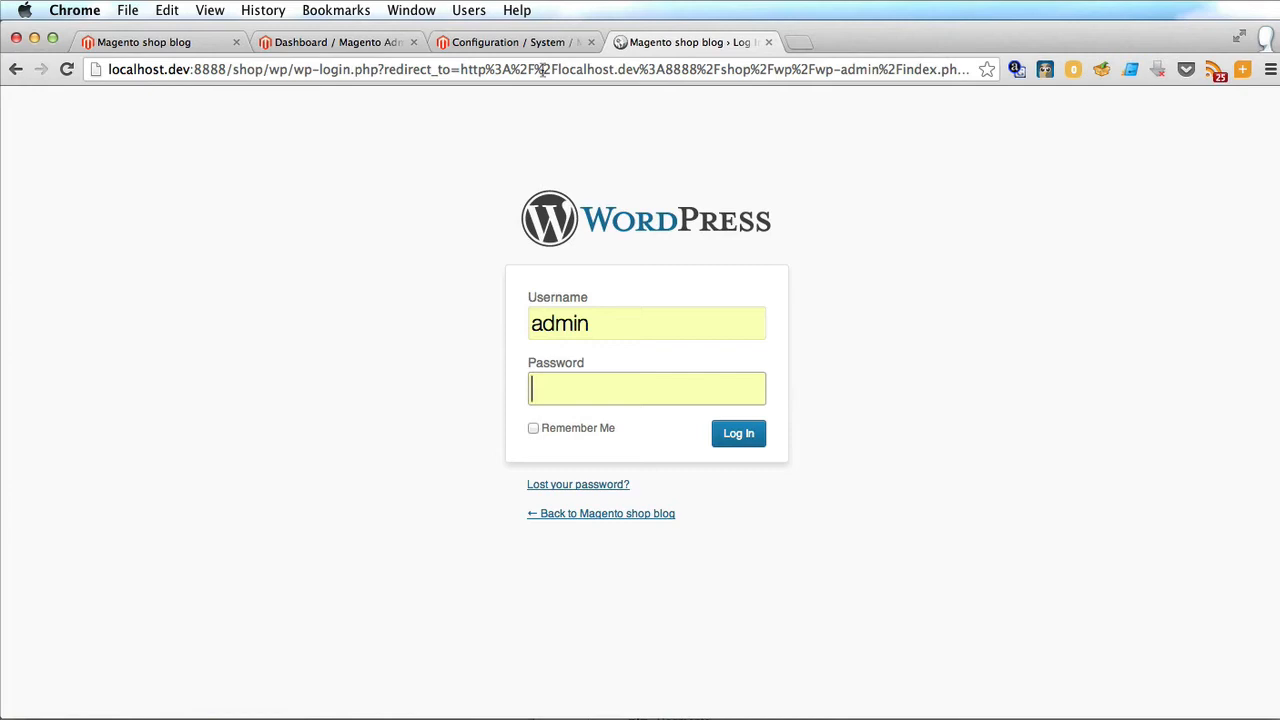
type("adm")
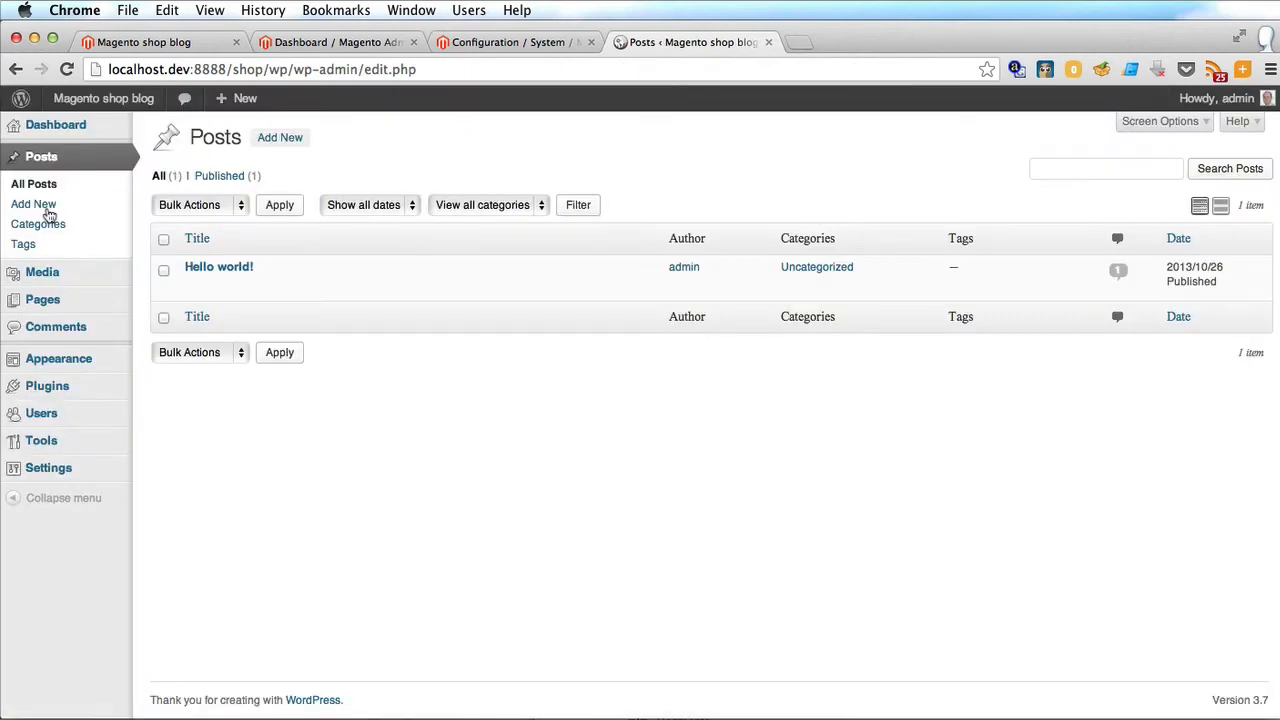
Publish a new post titled 'Second post' with placeholder body text.
left_click(276, 146)
type("Se")
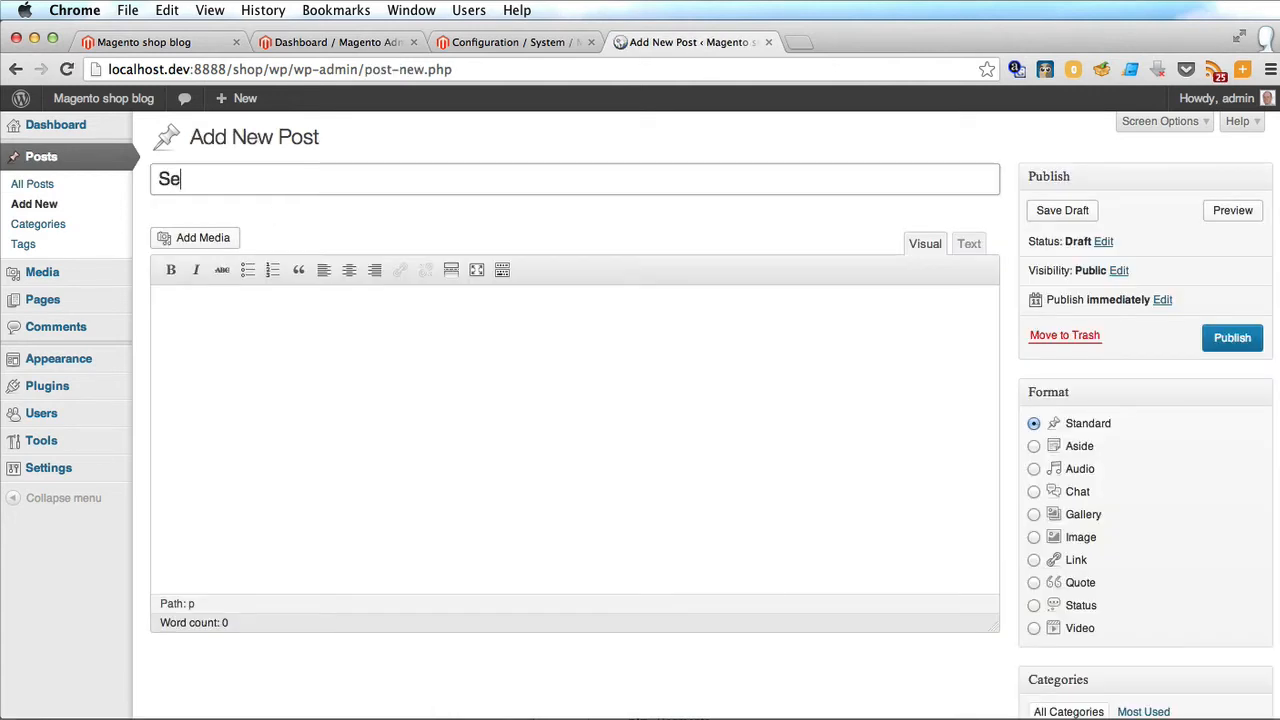
type("cond post")
key("Tab")
type(";lk")
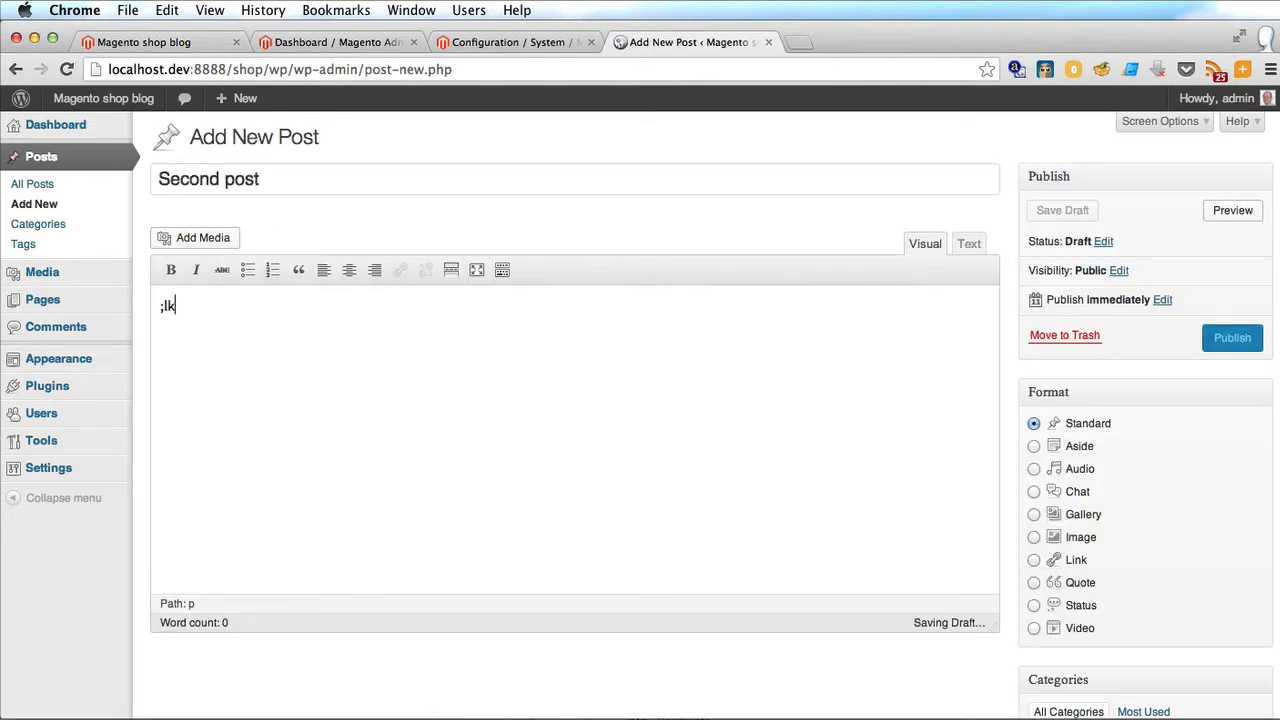
type("h;lkh;kljh ;lkho;ih[oih")
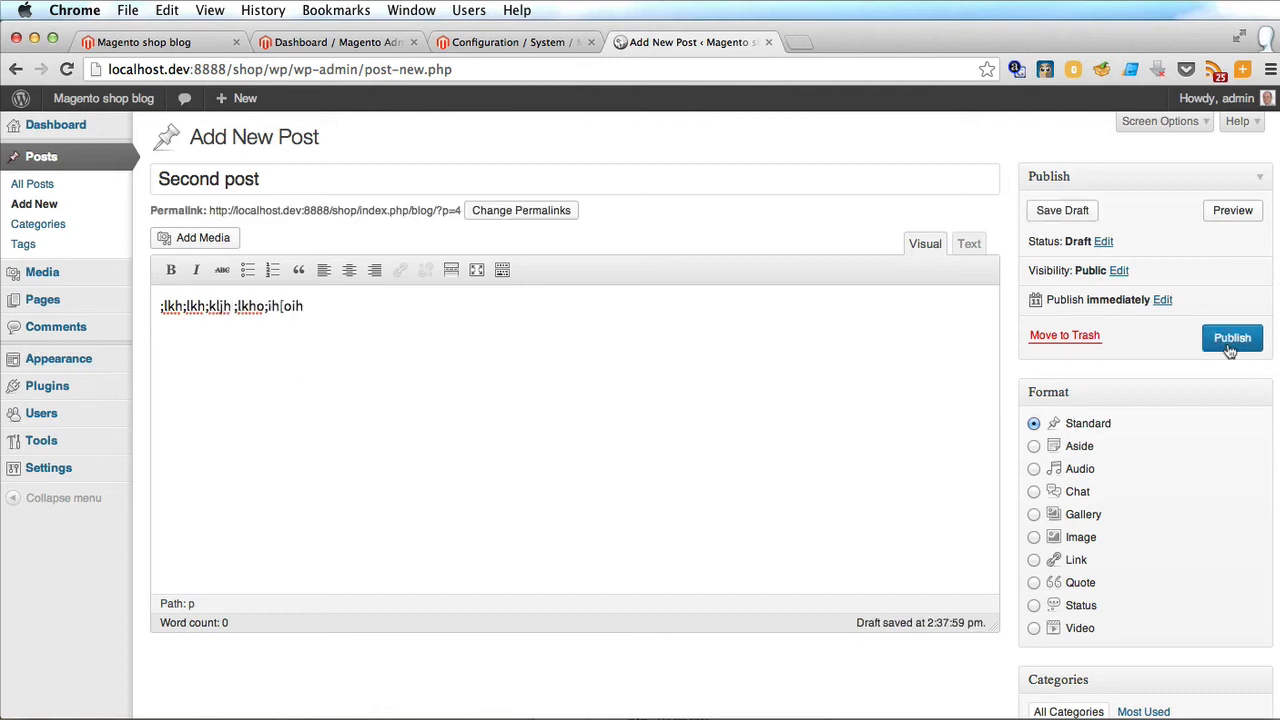
left_click(1230, 340)
left_click(140, 42)
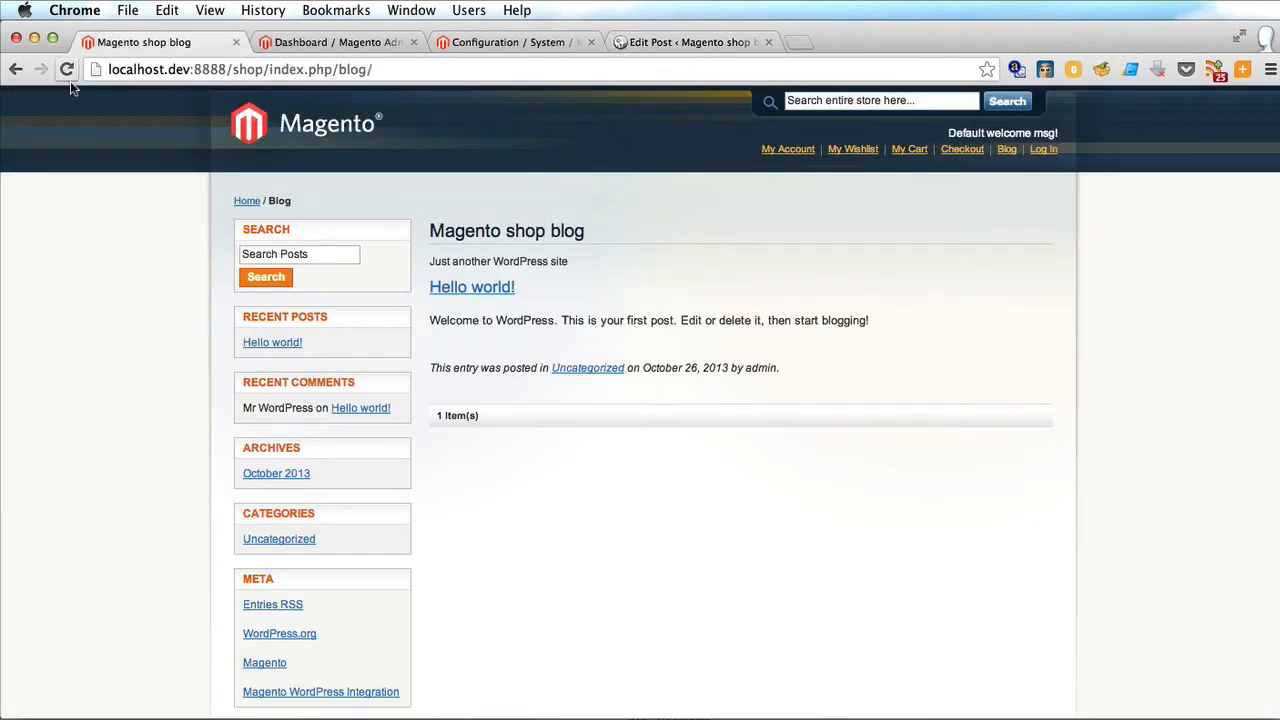
Reload the storefront blog to list Second post, then recheck Magento's WordPress Integration settings.
left_click(66, 69)
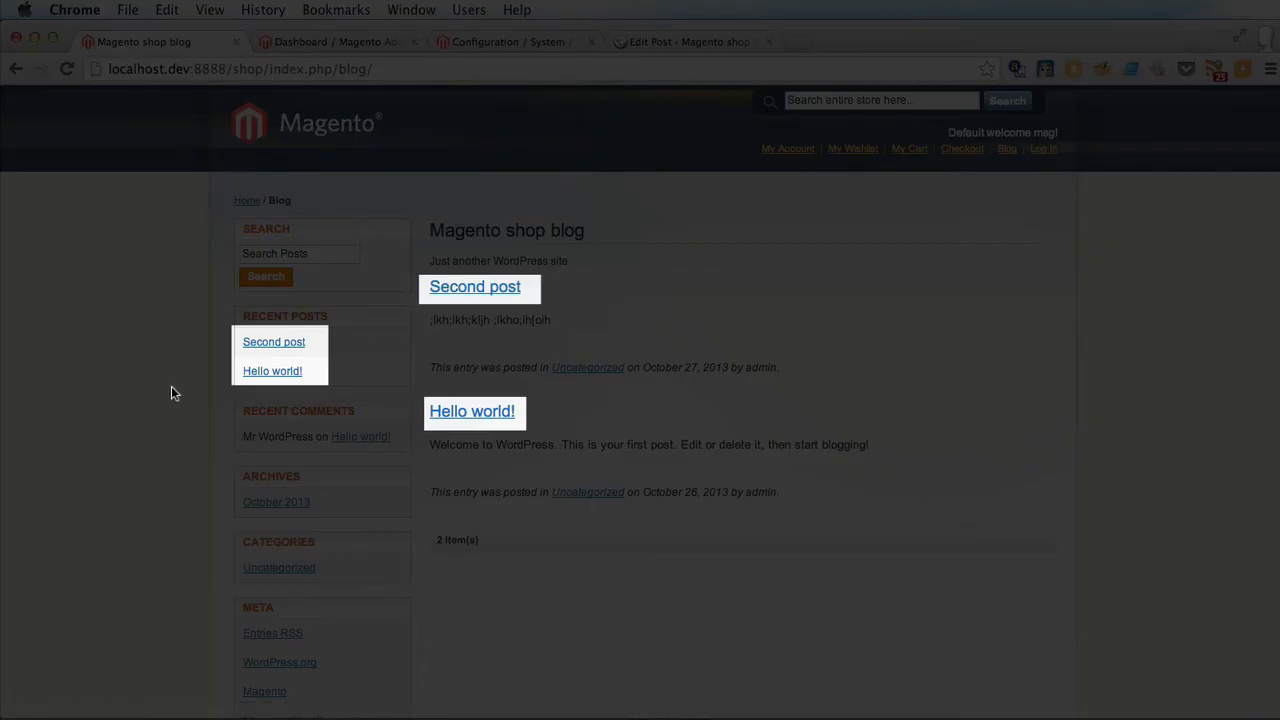
left_click(525, 45)
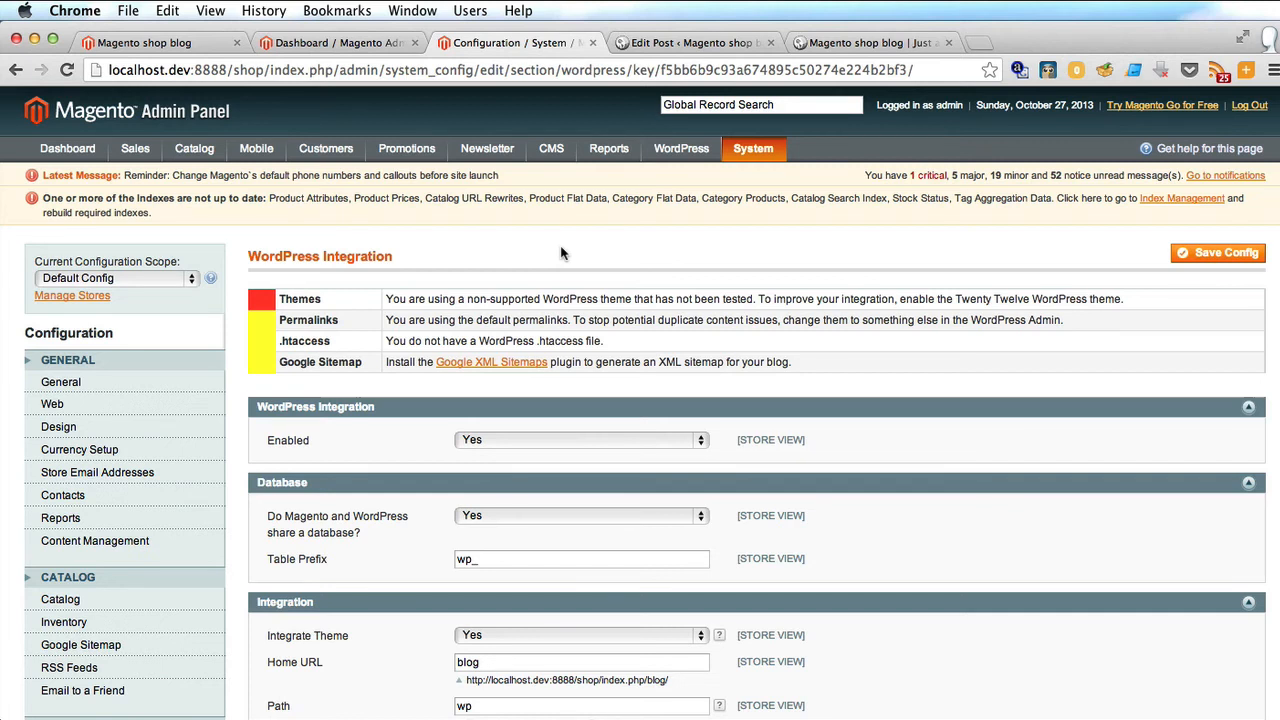
Activate the Twenty Twelve theme in WordPress admin.
left_click(690, 42)
mouse_move(40, 362)
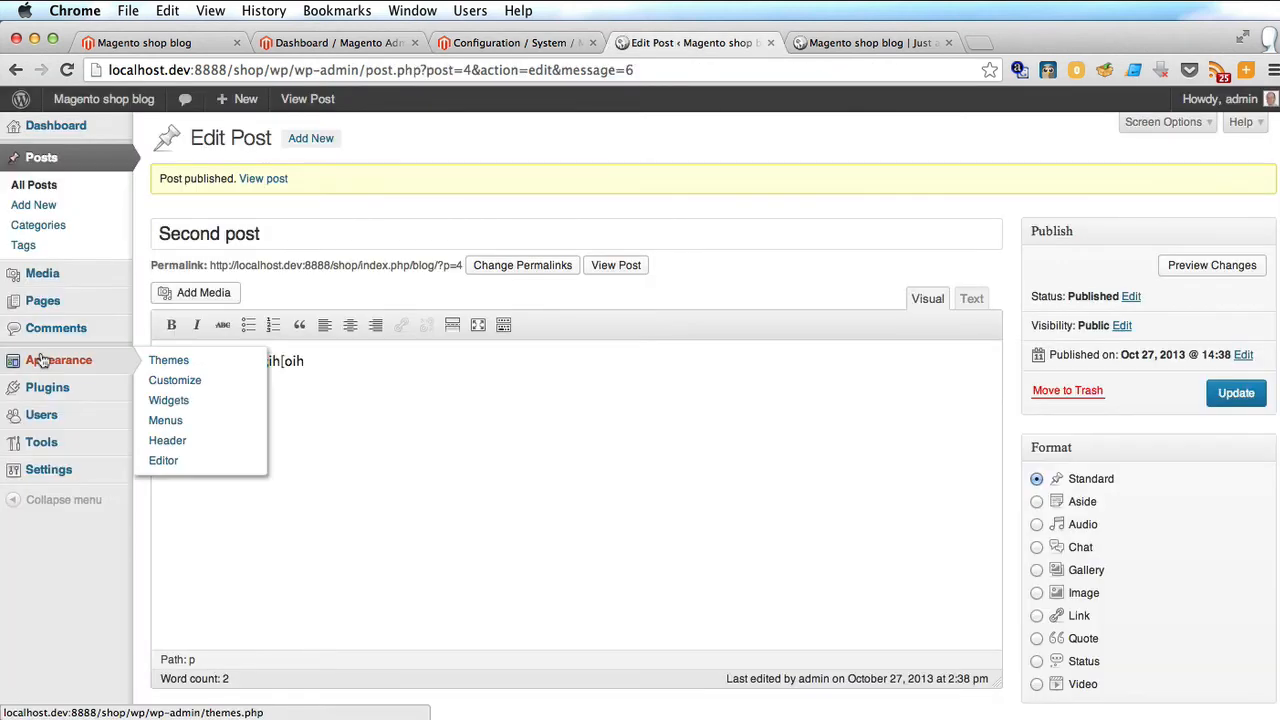
left_click(163, 360)
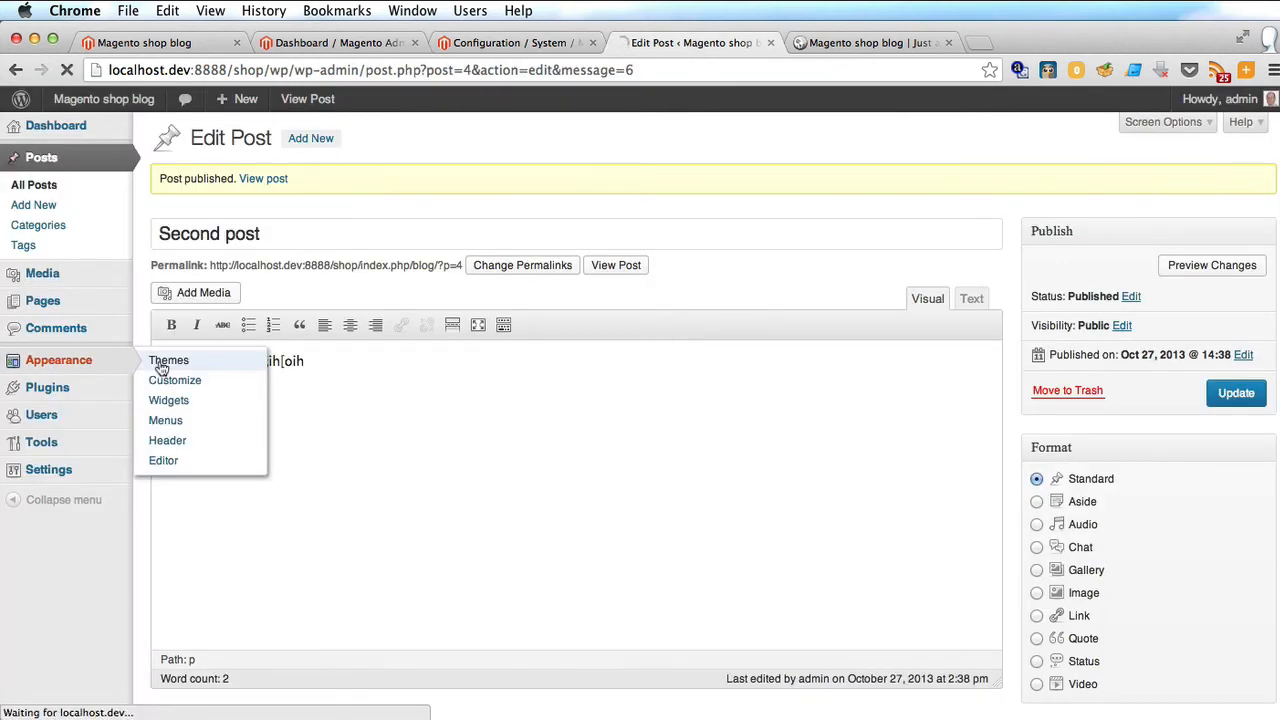
scroll(545, 300, "down", 3)
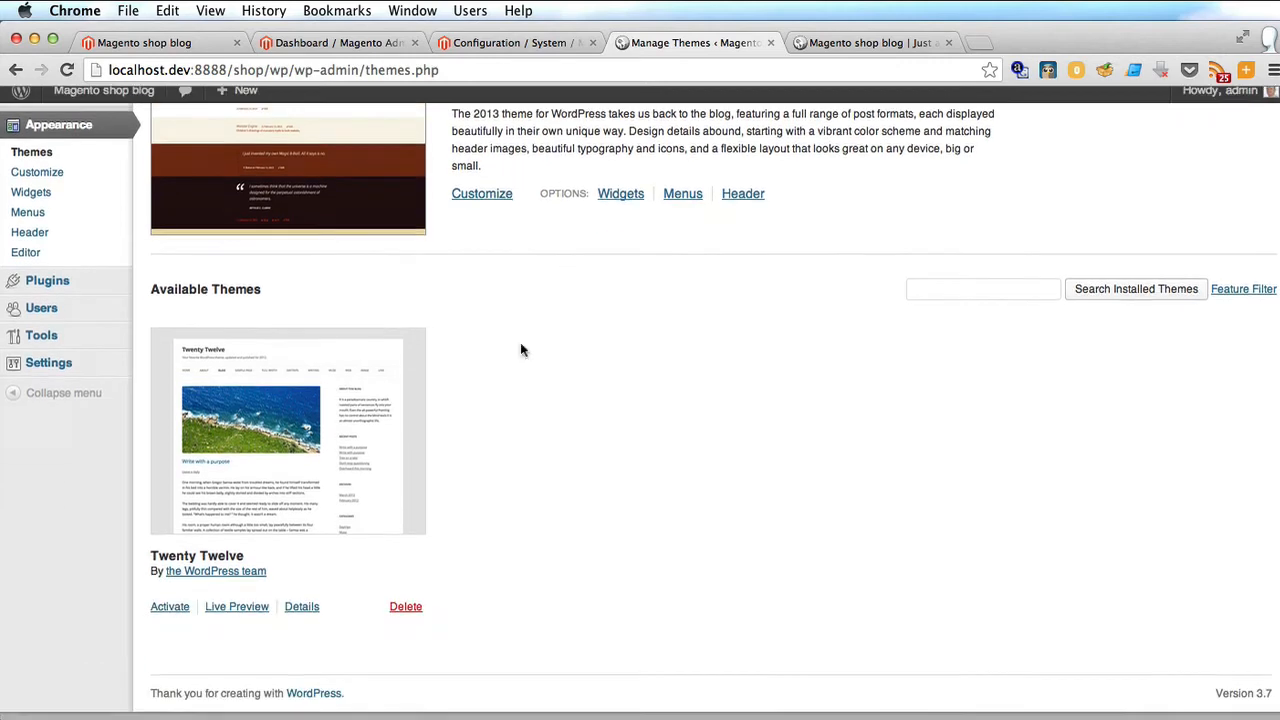
left_click(168, 617)
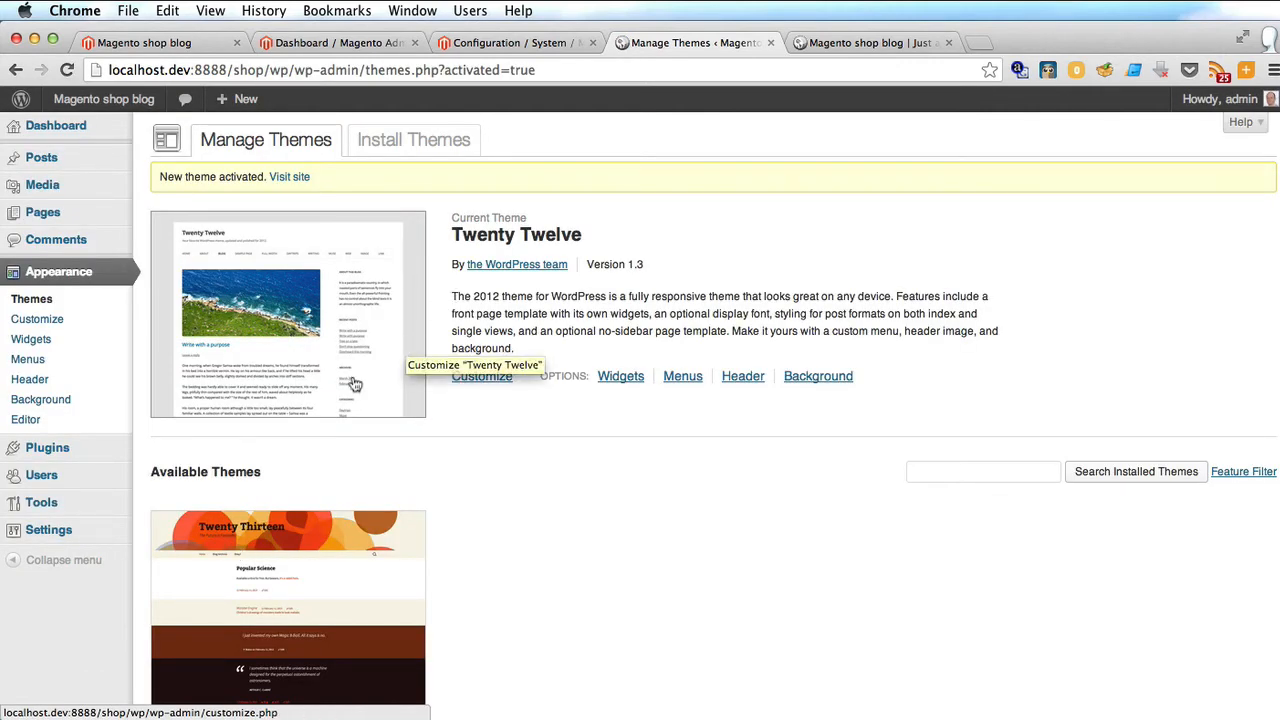
Set and save the permalink structure to Post name.
mouse_move(42, 535)
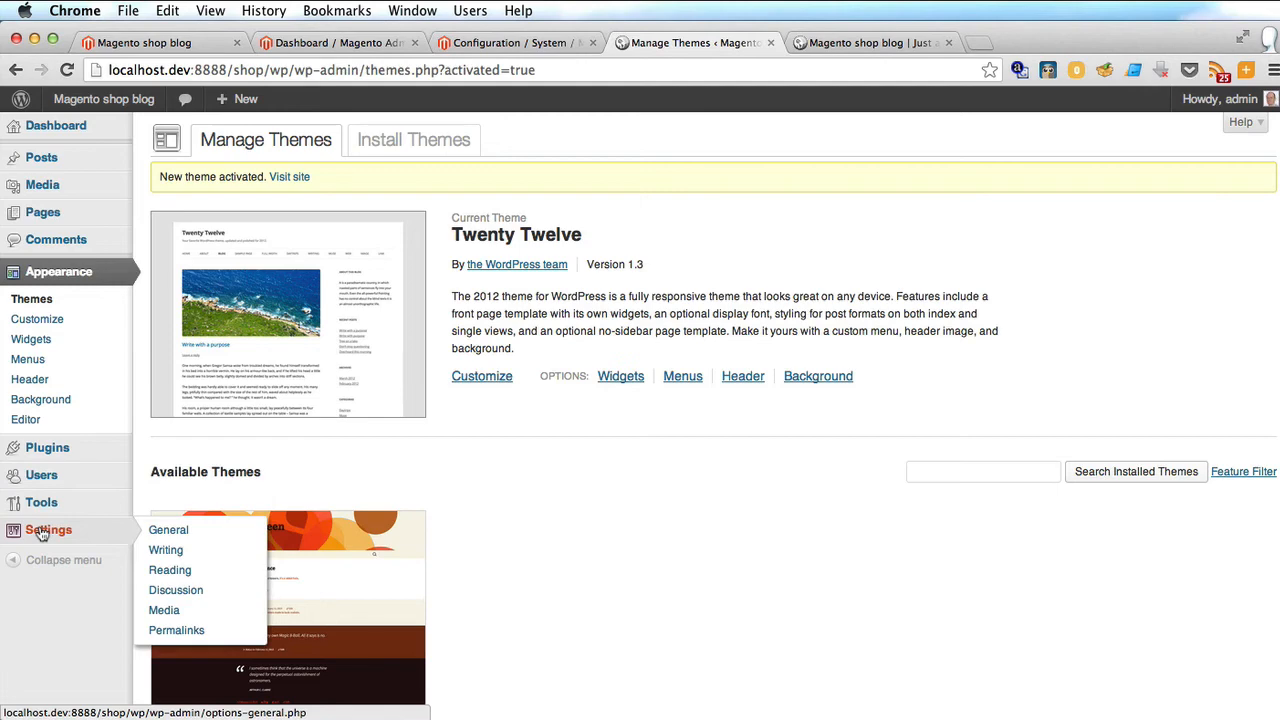
left_click(185, 630)
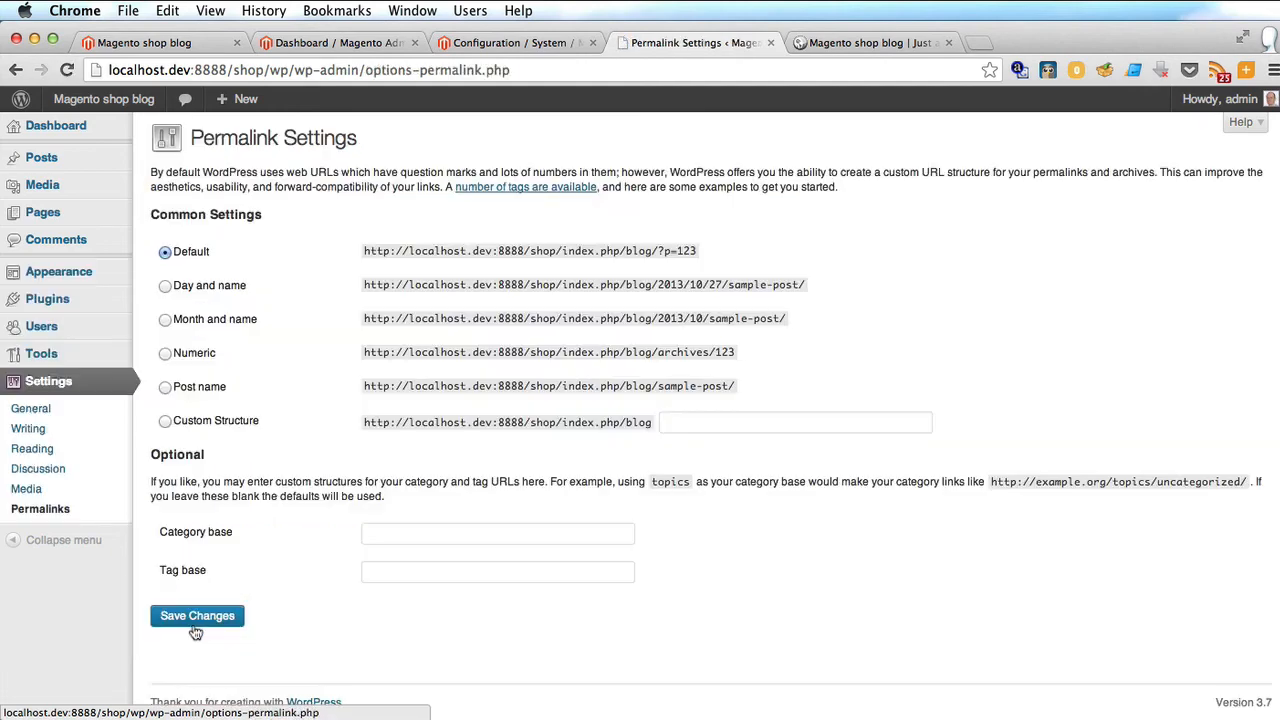
left_click(165, 387)
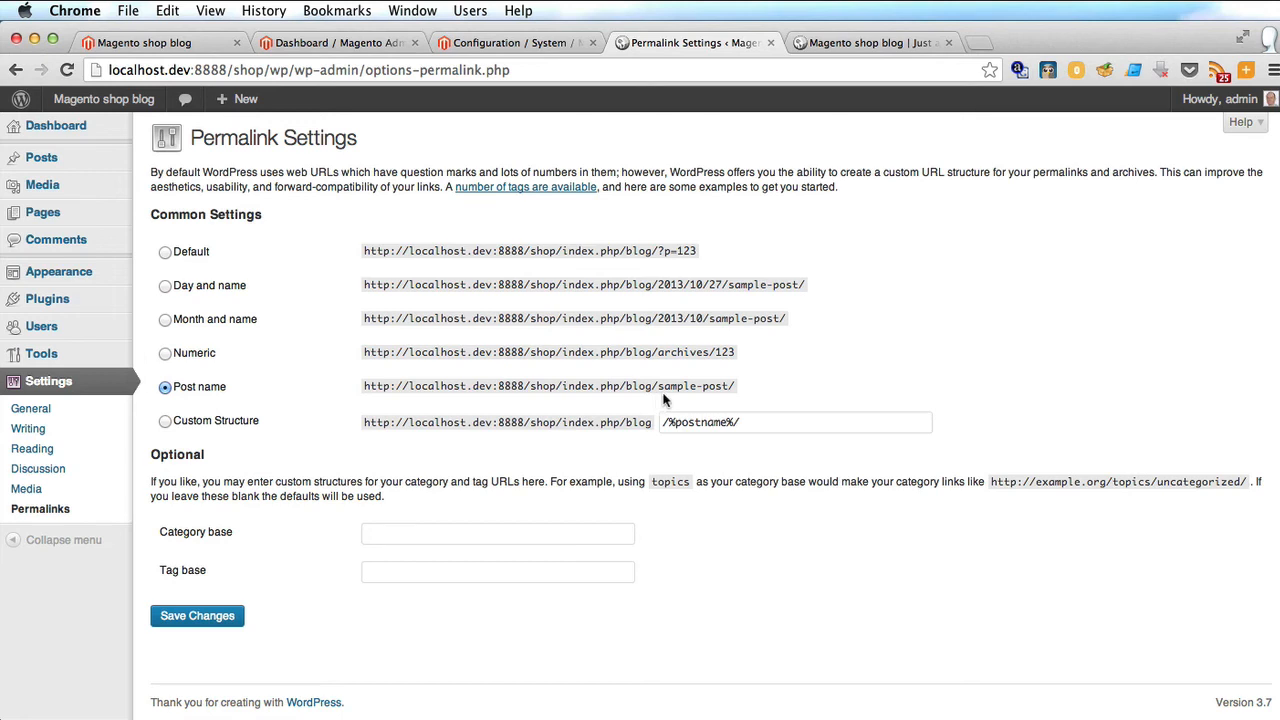
left_click(228, 616)
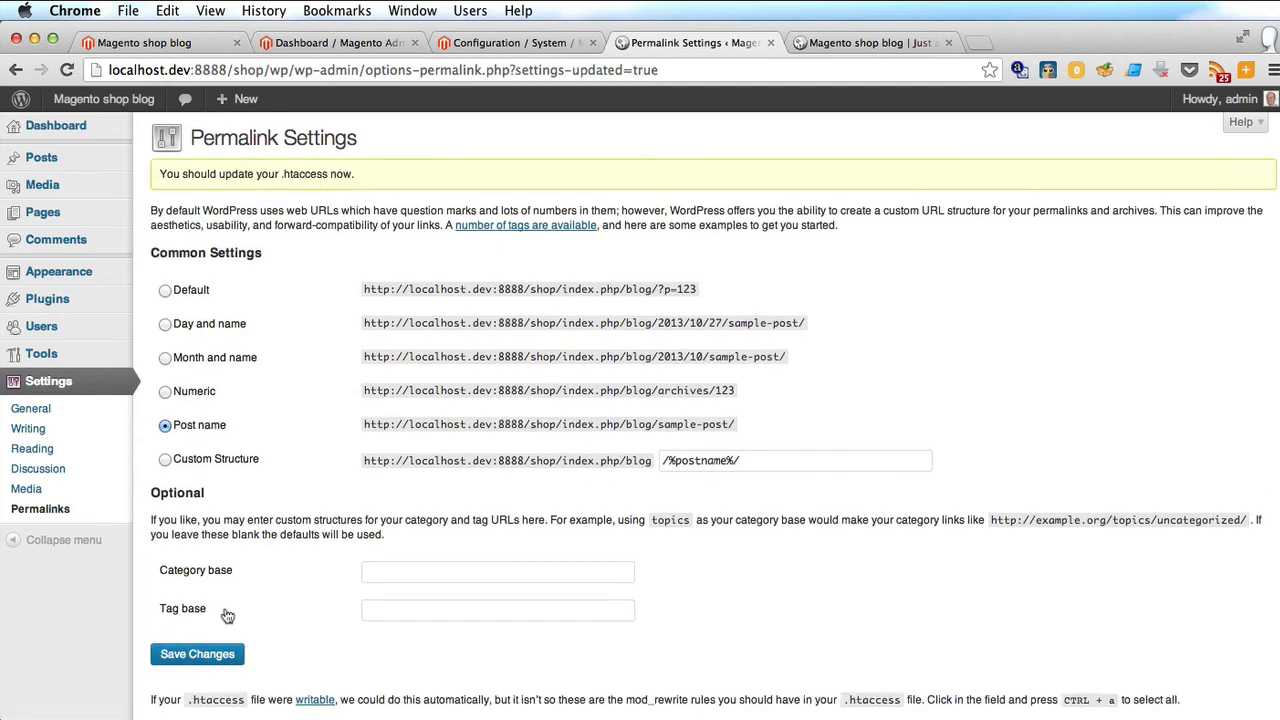
left_click(478, 40)
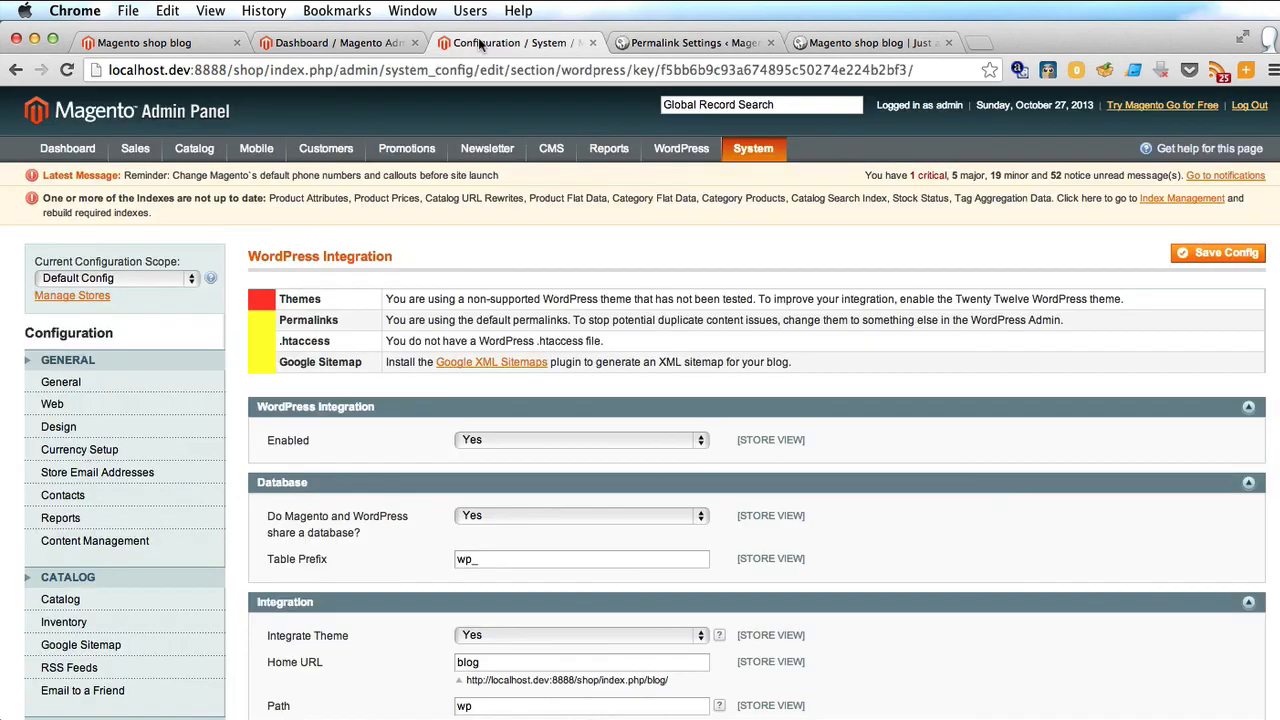
Recheck the integration warnings, then open Hello world! and Second post at /blog/second-post/.
left_click(66, 70)
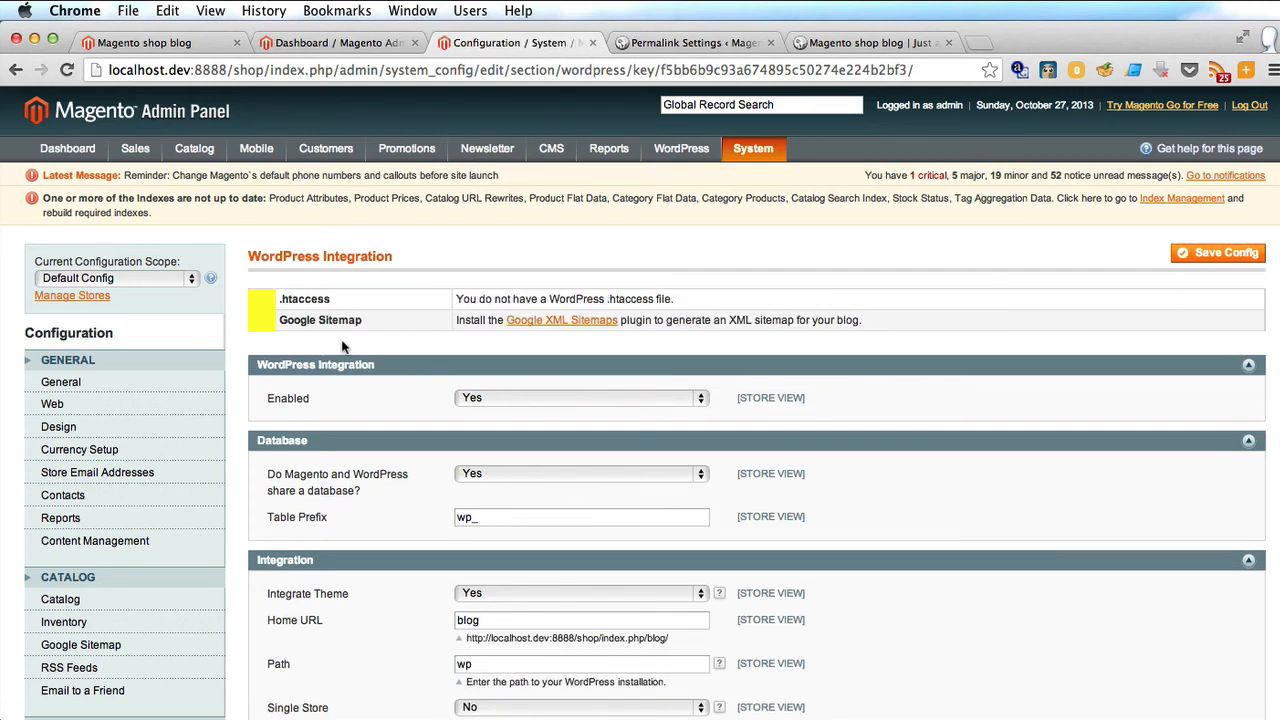
key("super+1")
left_click(492, 424)
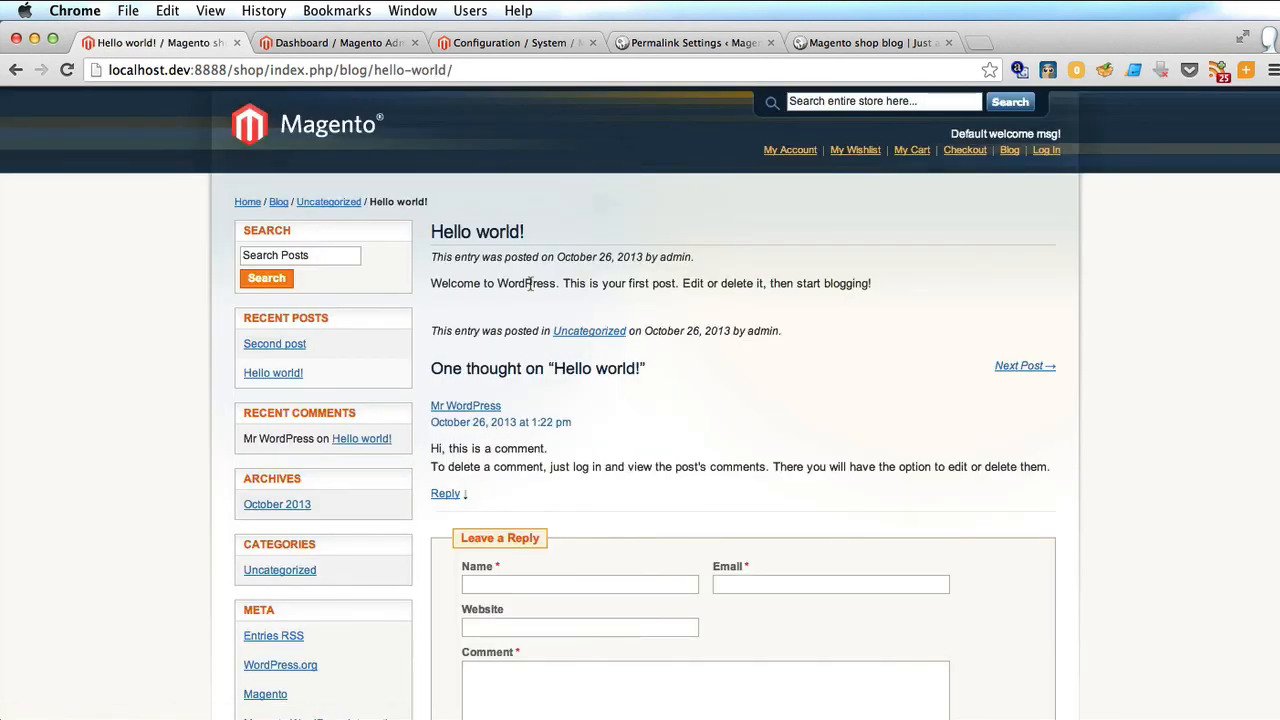
scroll(715, 403, "down", 5)
scroll(715, 403, "up", 5)
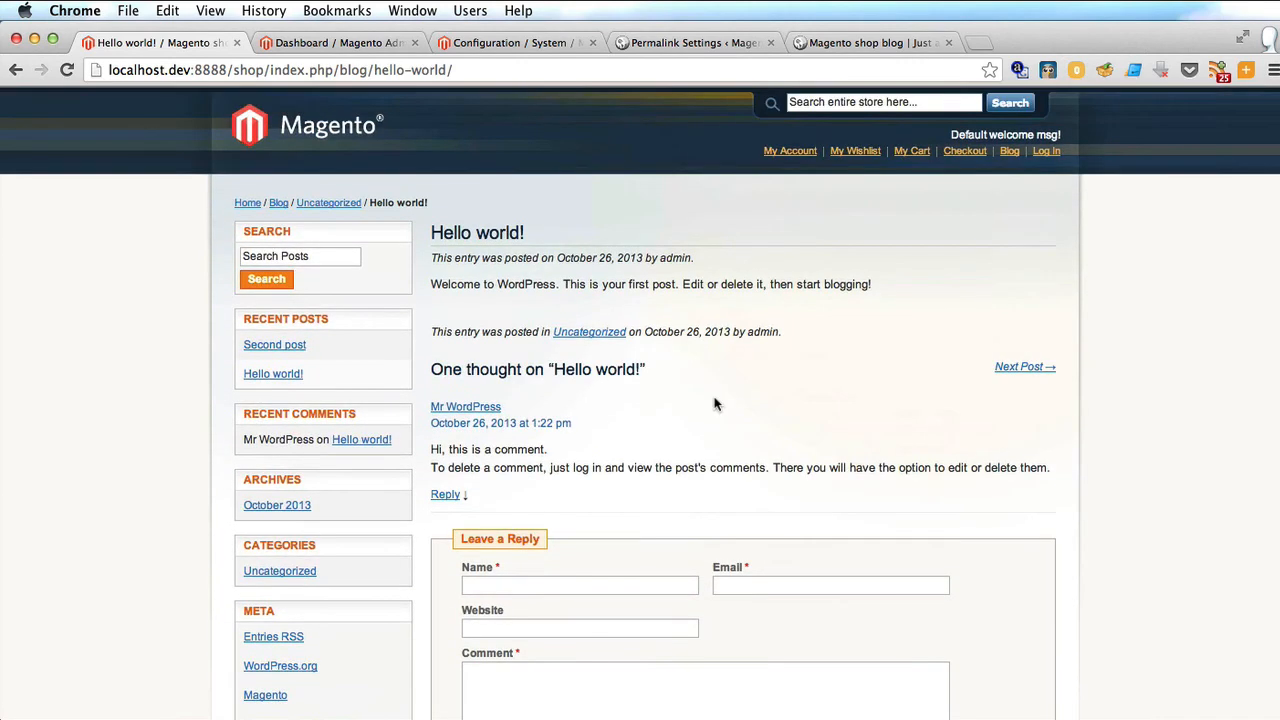
left_click(265, 343)
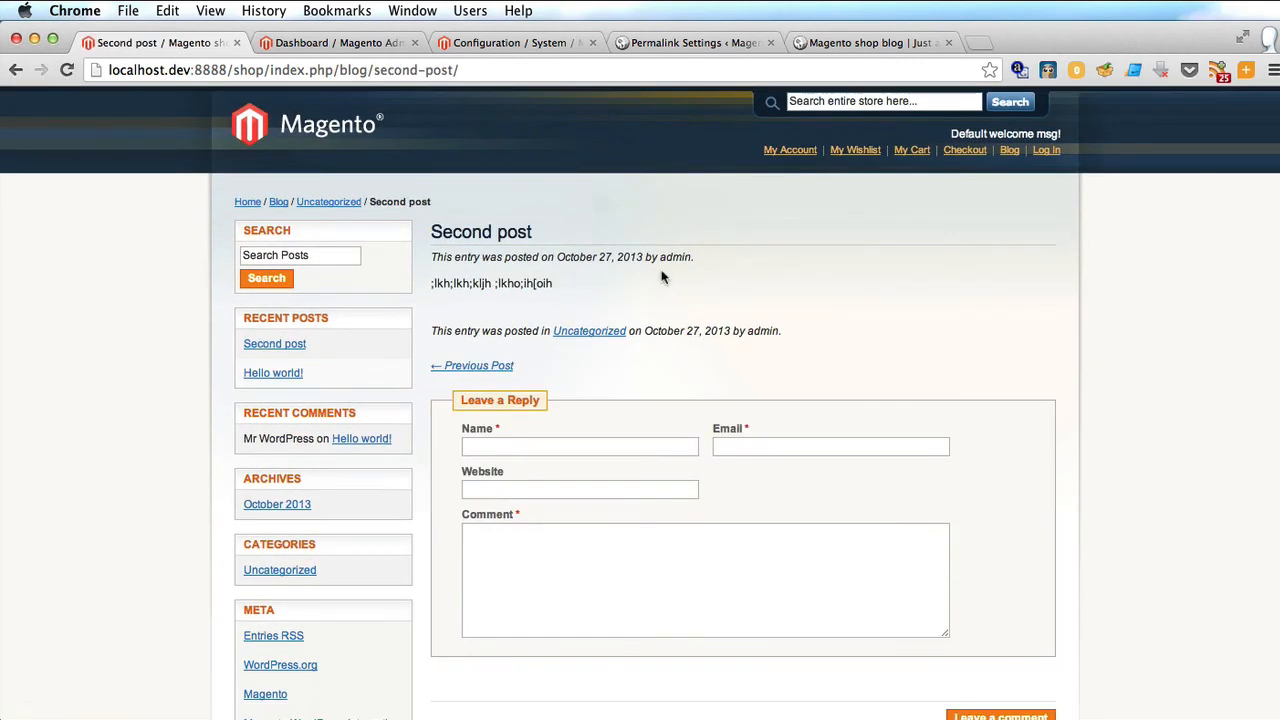